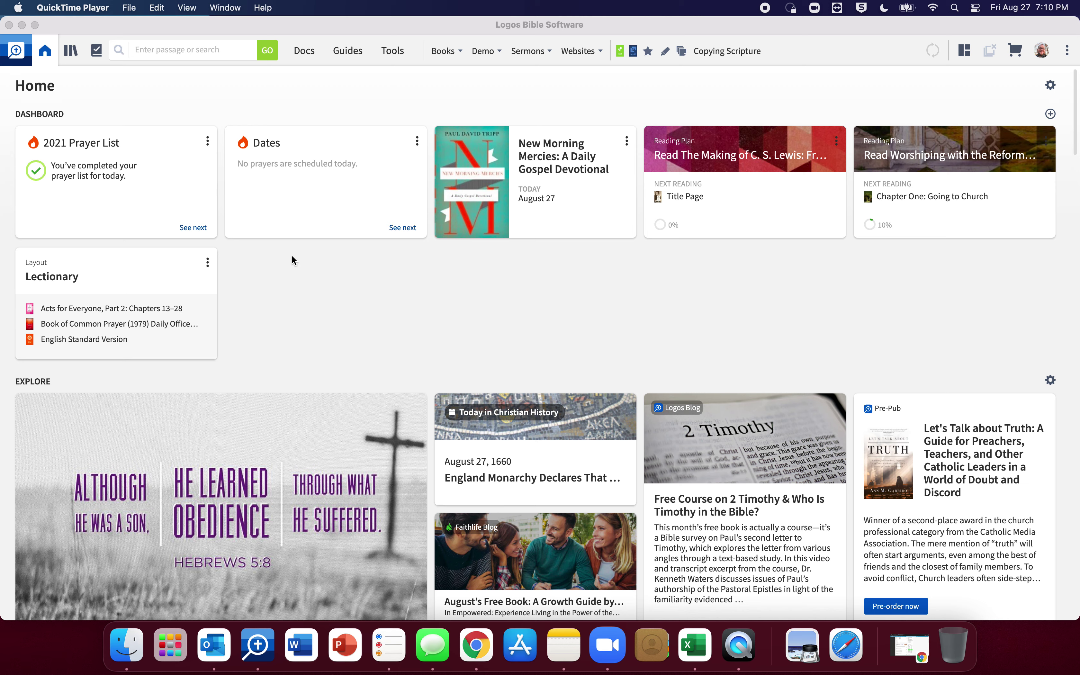
# Find and open the Concordance tool by entering the command "Show concordance".
pyautogui.click(149, 51)
pyautogui.write('Sho')
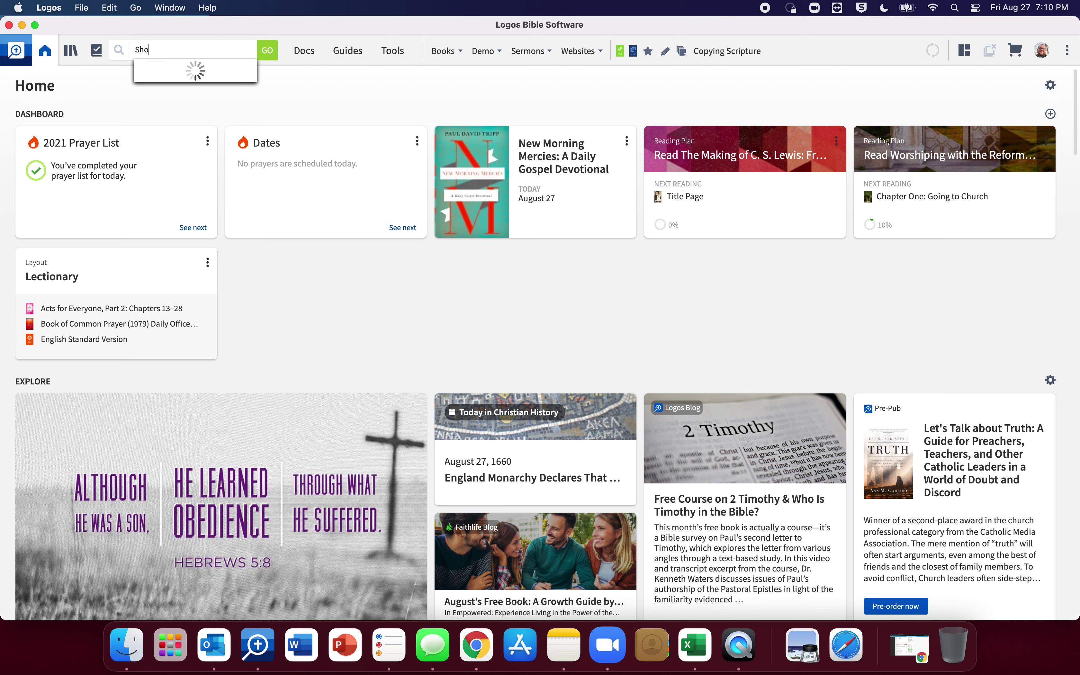
pyautogui.write('w concordance')
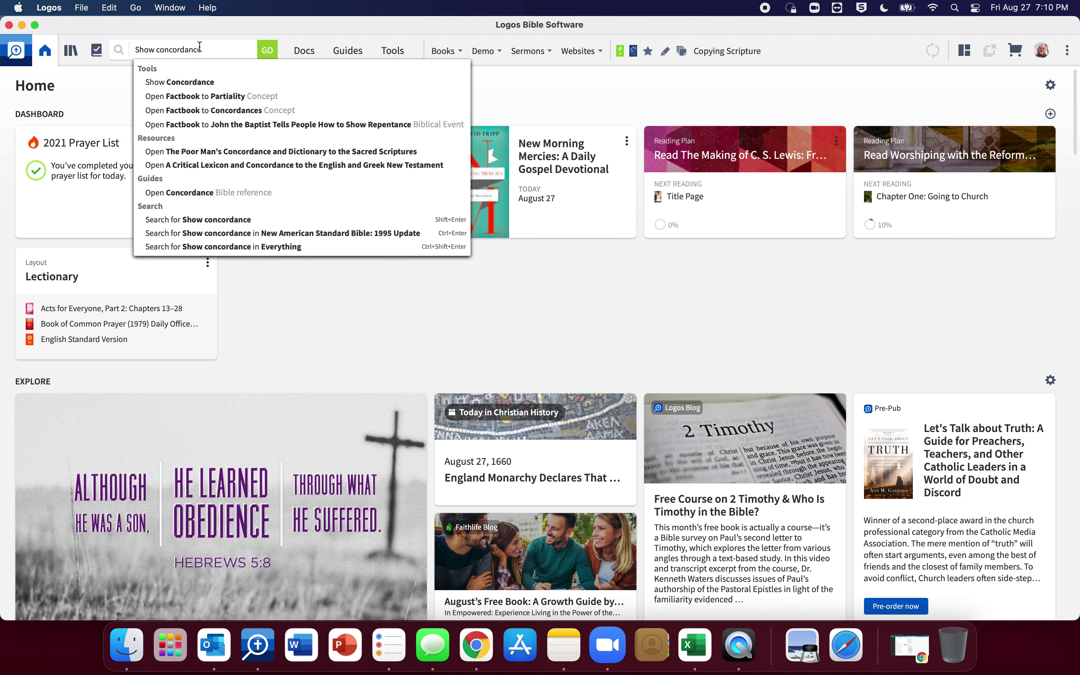
pyautogui.click(180, 82)
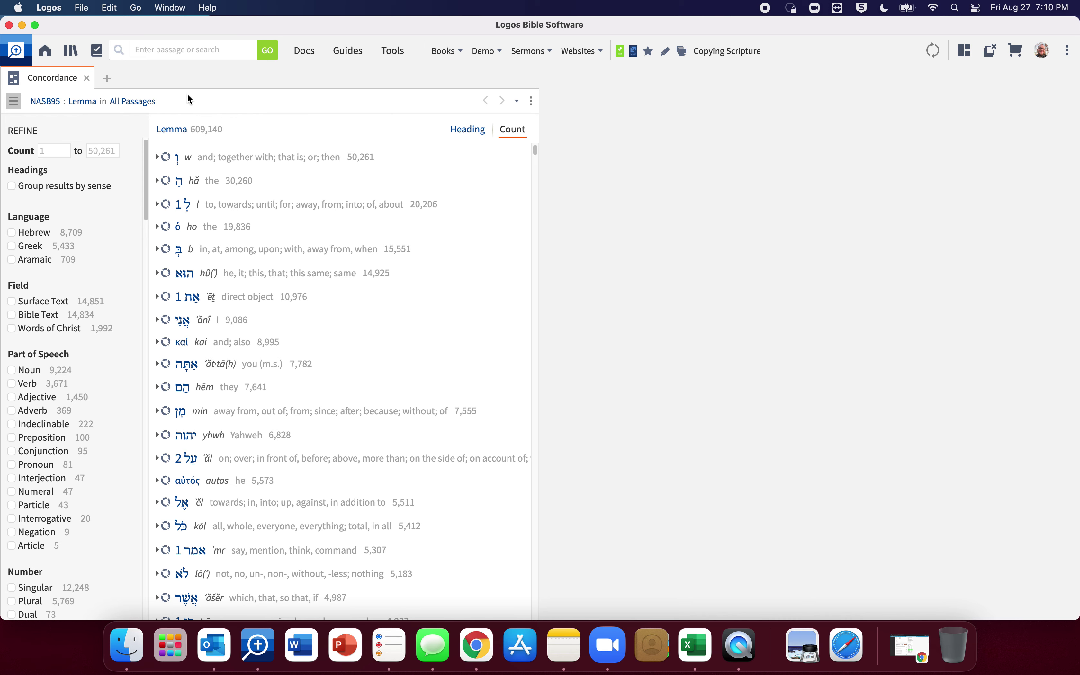
# Restrict the NASB95 lemma concordance to the passage range Philippians.
pyautogui.click(85, 103)
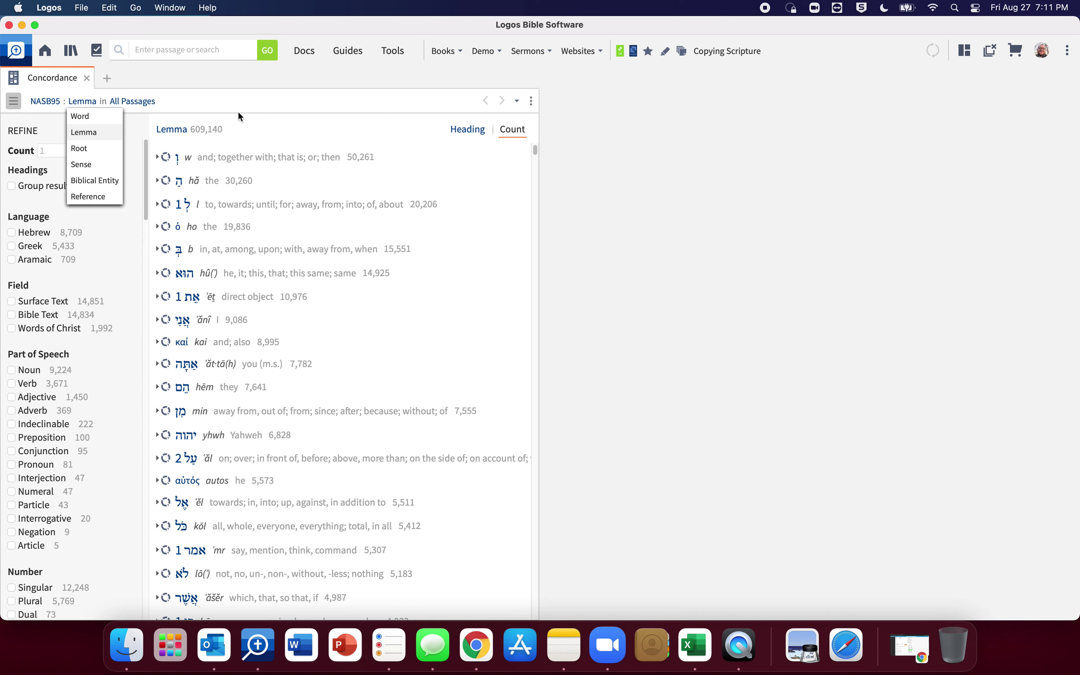
pyautogui.click(237, 101)
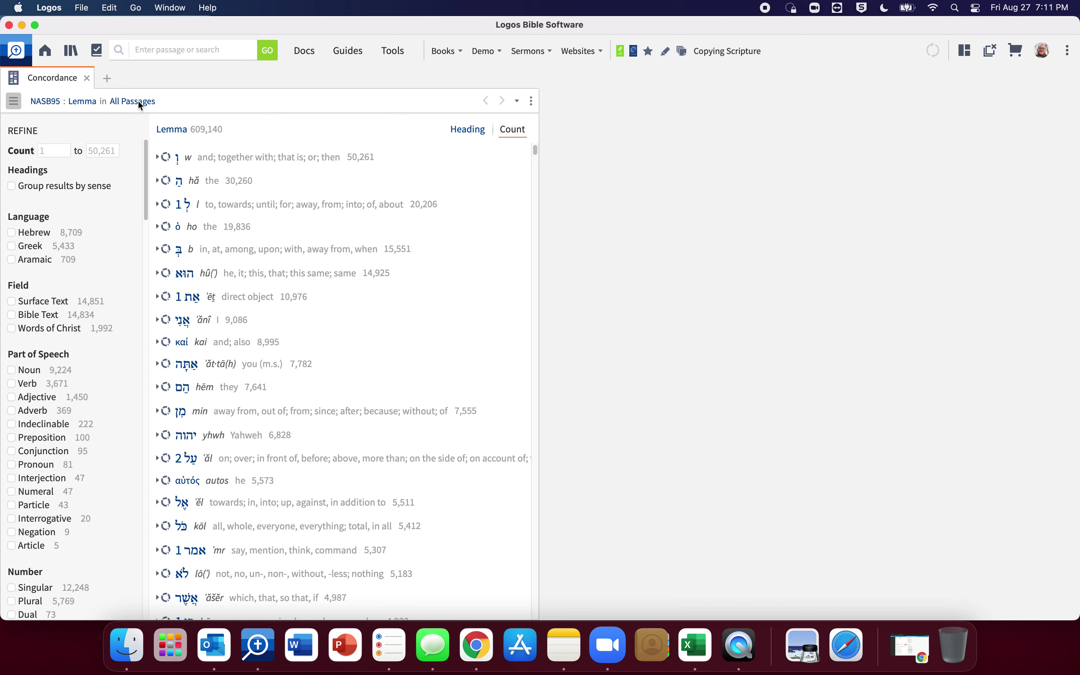
pyautogui.click(139, 103)
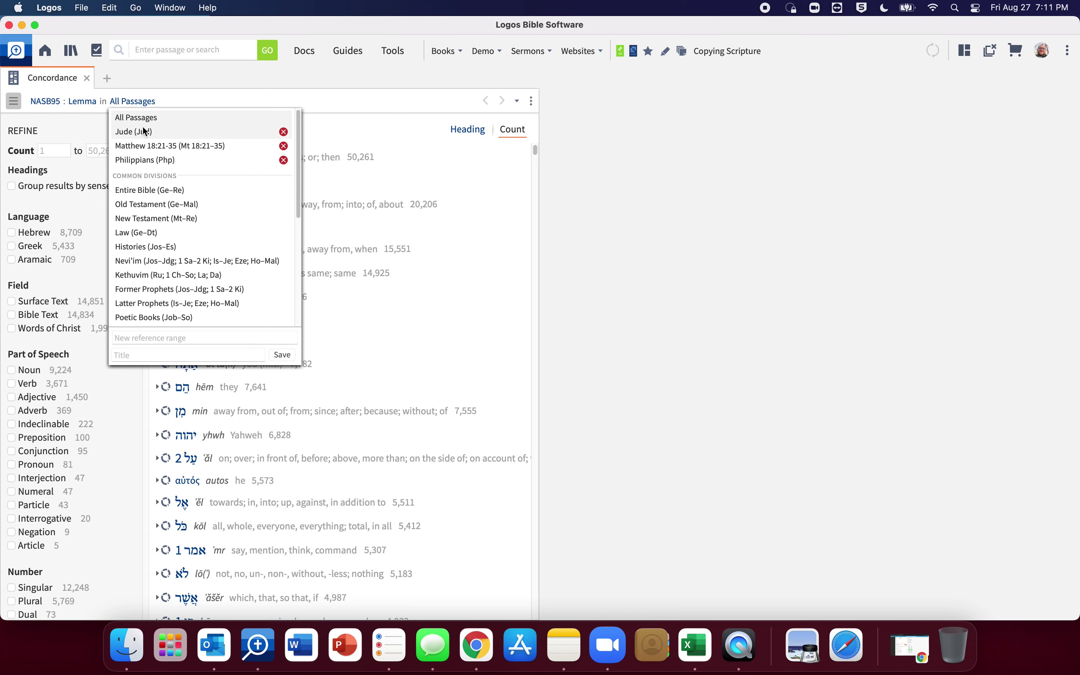
pyautogui.click(141, 159)
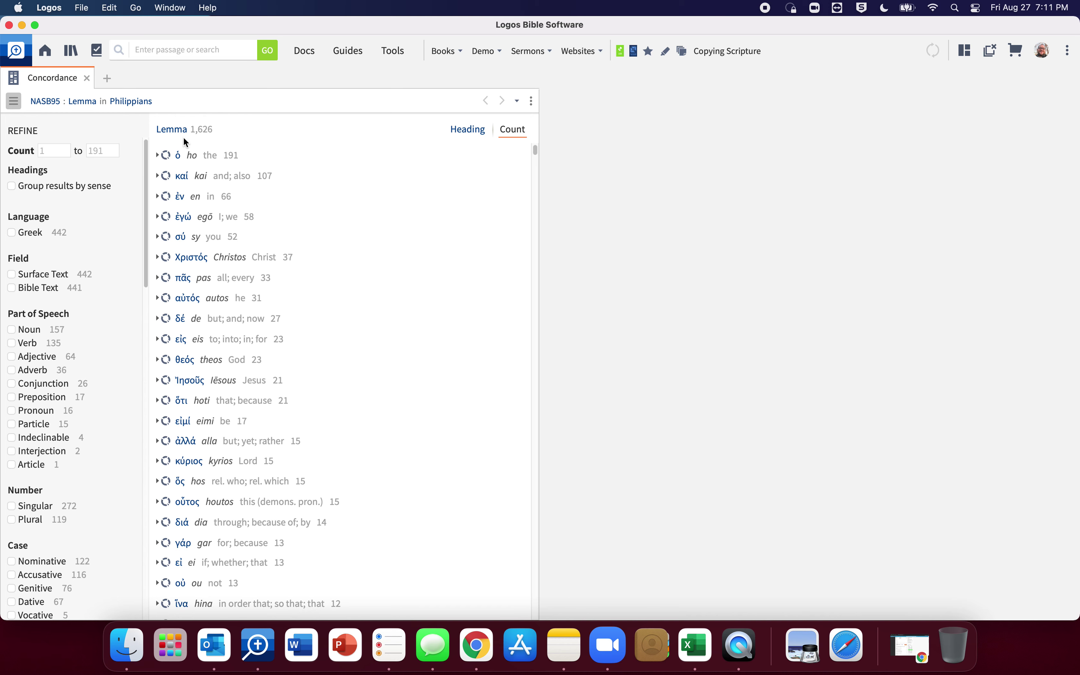
# Limit the Philippians lemma list to a maximum count of 20 and look through the remaining lemmas.
pyautogui.moveTo(193, 134)
pyautogui.moveTo(228, 158)
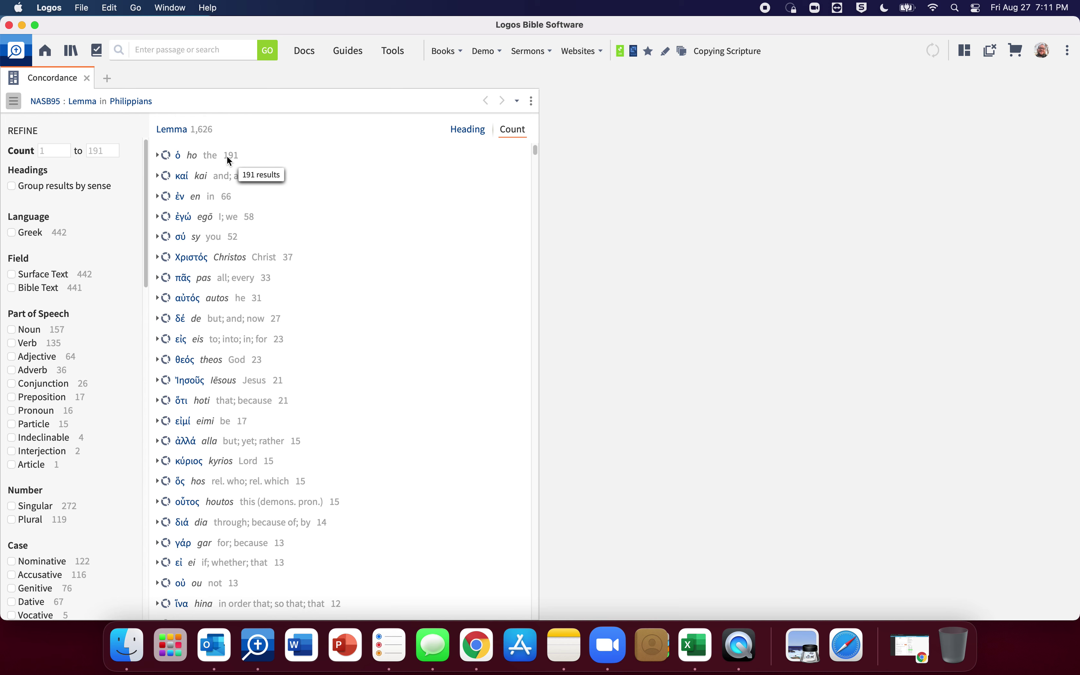
pyautogui.click(105, 155)
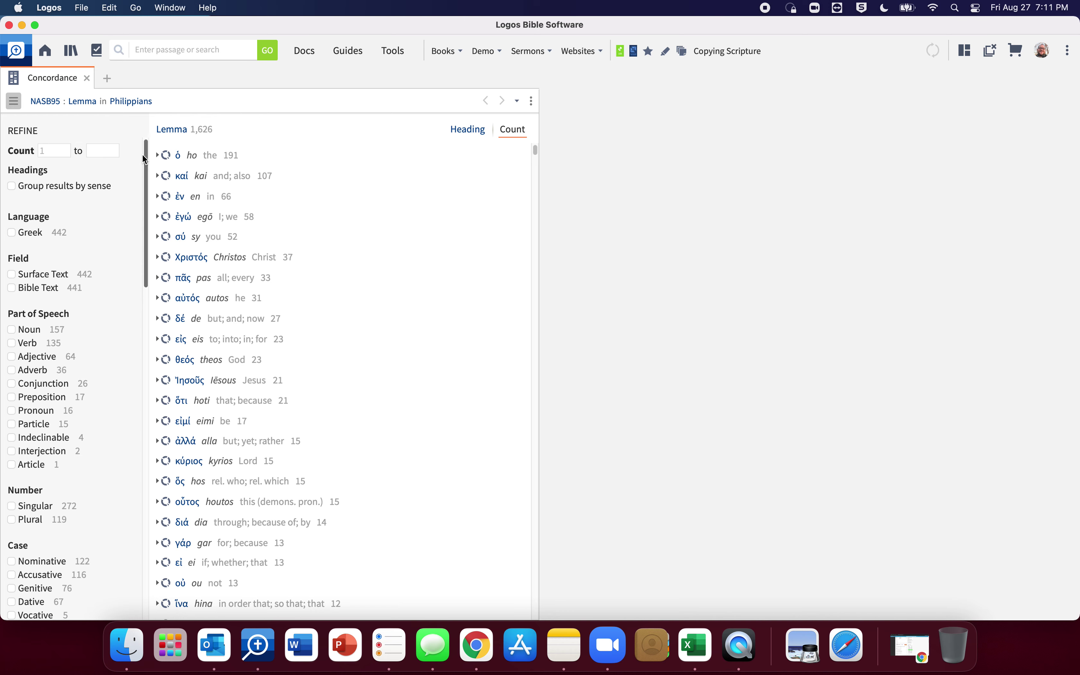
pyautogui.write('20')
pyautogui.press('Return')
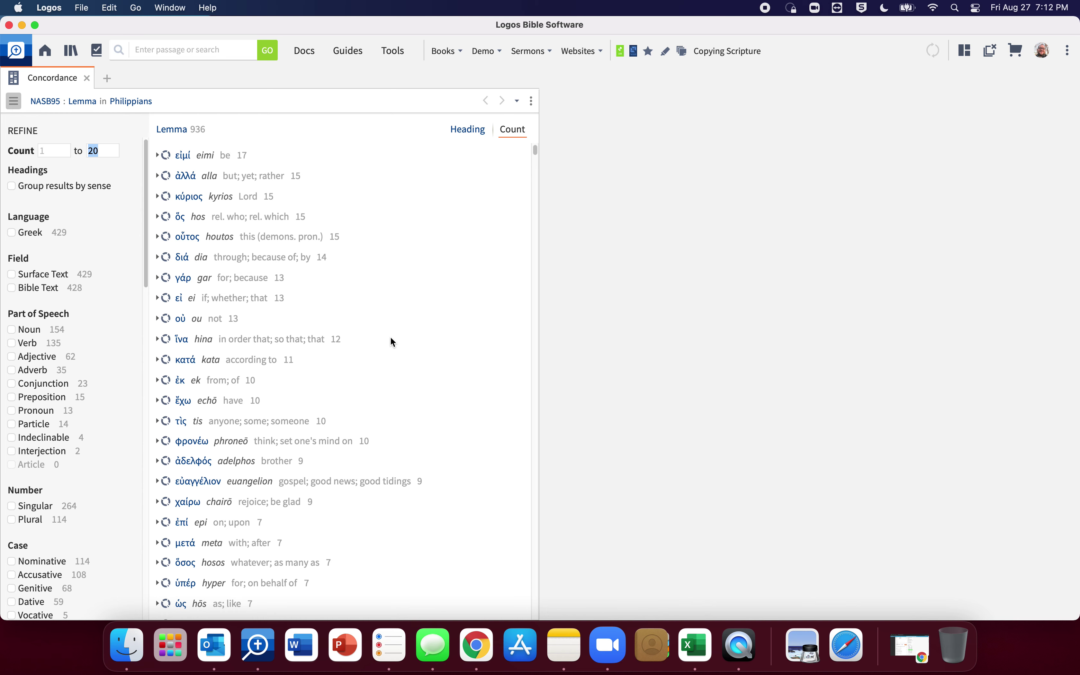
pyautogui.scroll(-1, 389, 336)
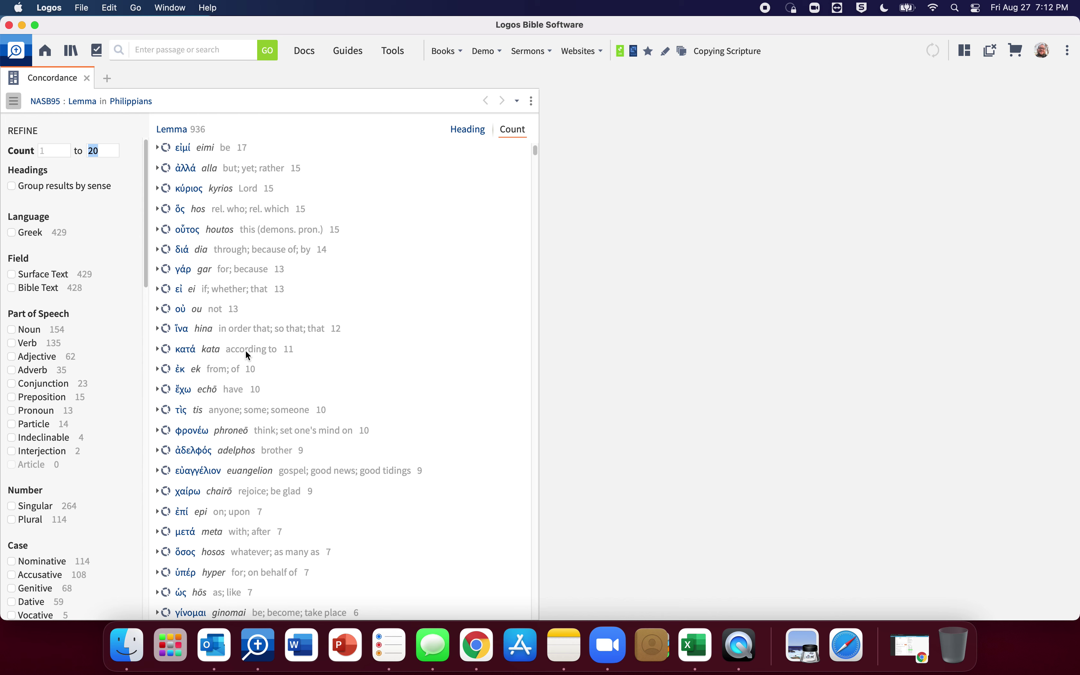
pyautogui.scroll(-3, 246, 351)
pyautogui.scroll(-2, 248, 355)
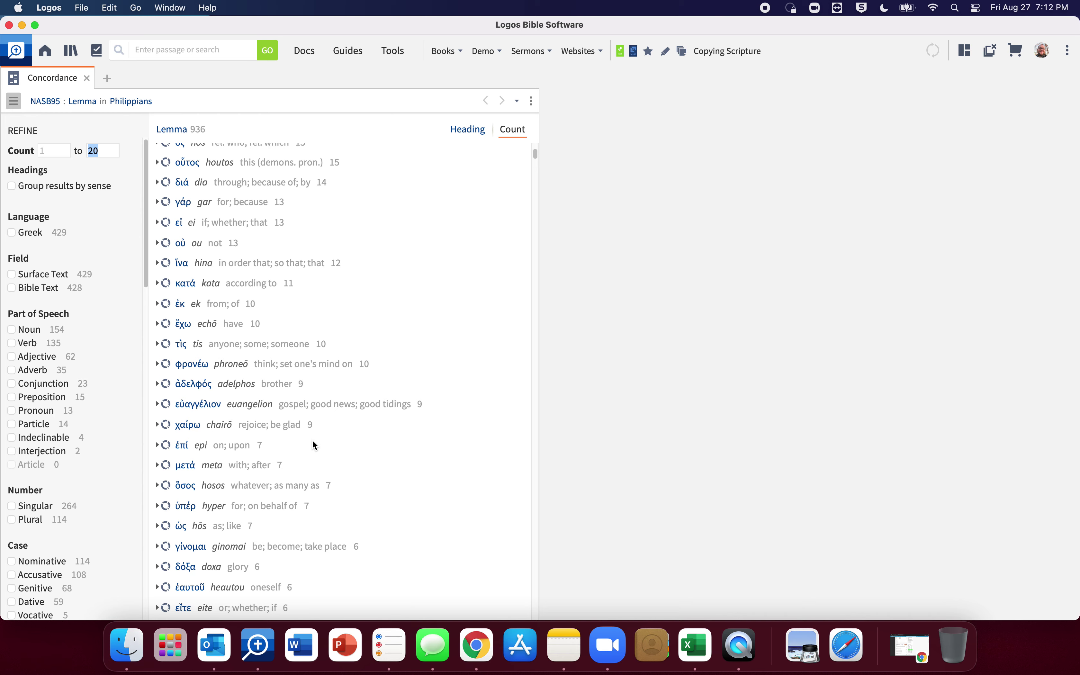
pyautogui.scroll(-1, 343, 442)
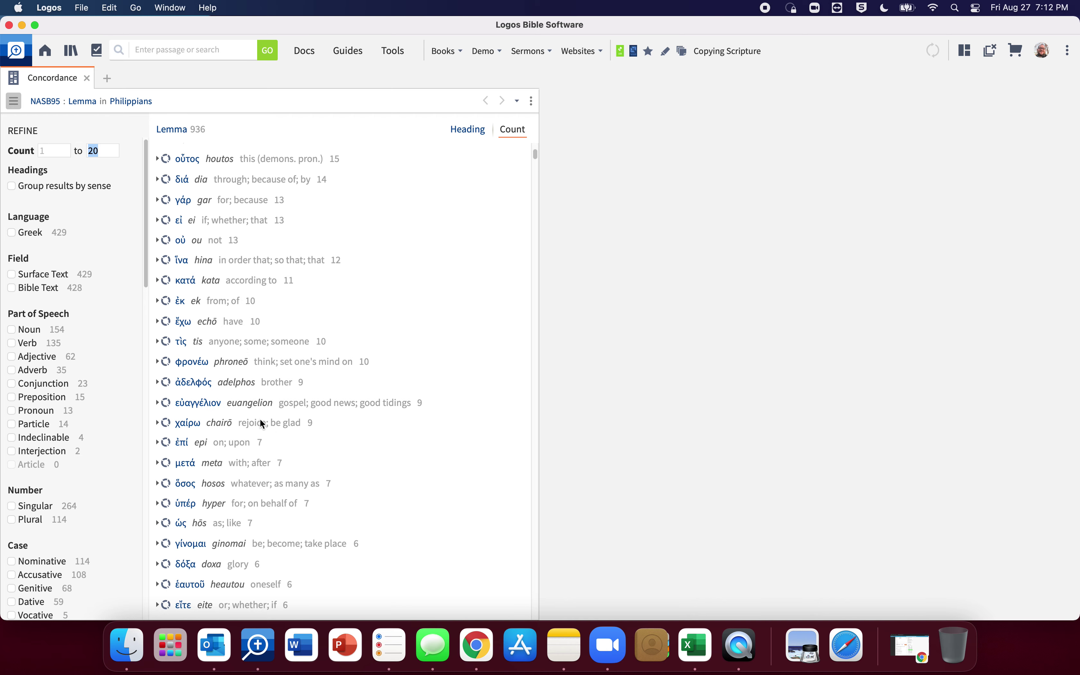
# Create a new Visual Filter document and dismiss the documents list.
pyautogui.click(306, 52)
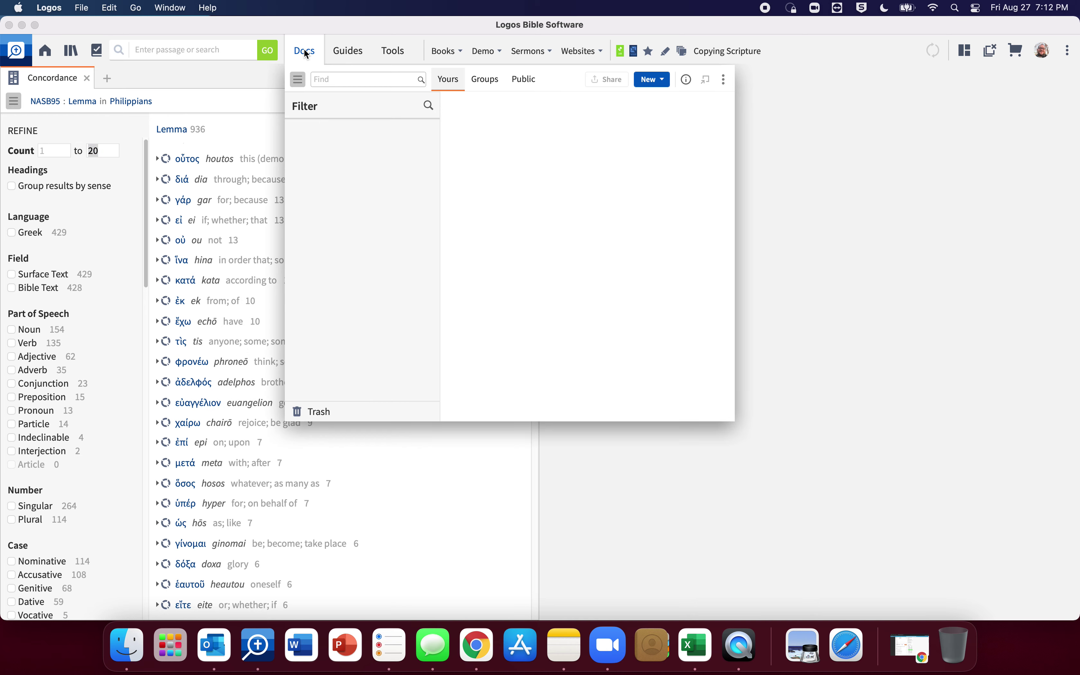
pyautogui.click(651, 81)
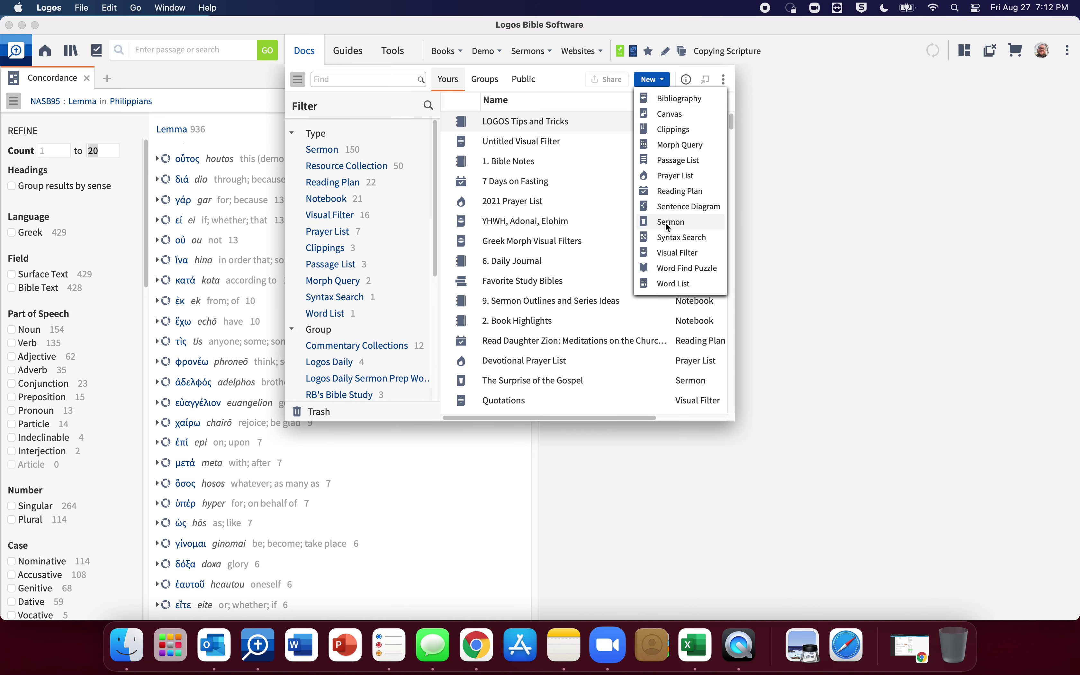
pyautogui.click(672, 253)
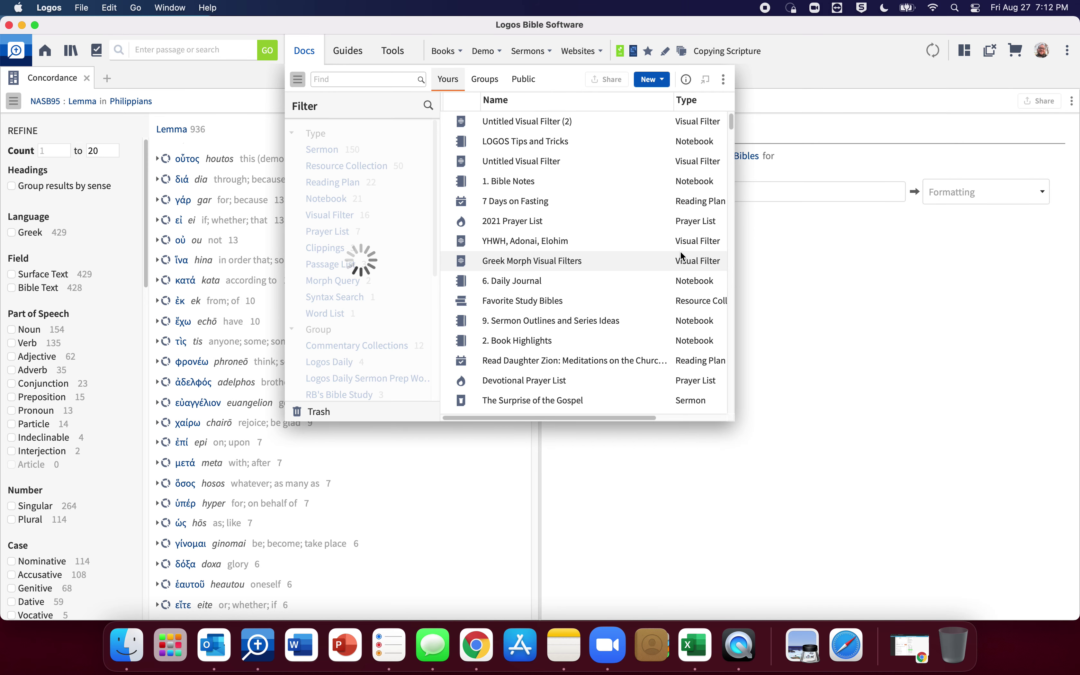
pyautogui.click(883, 270)
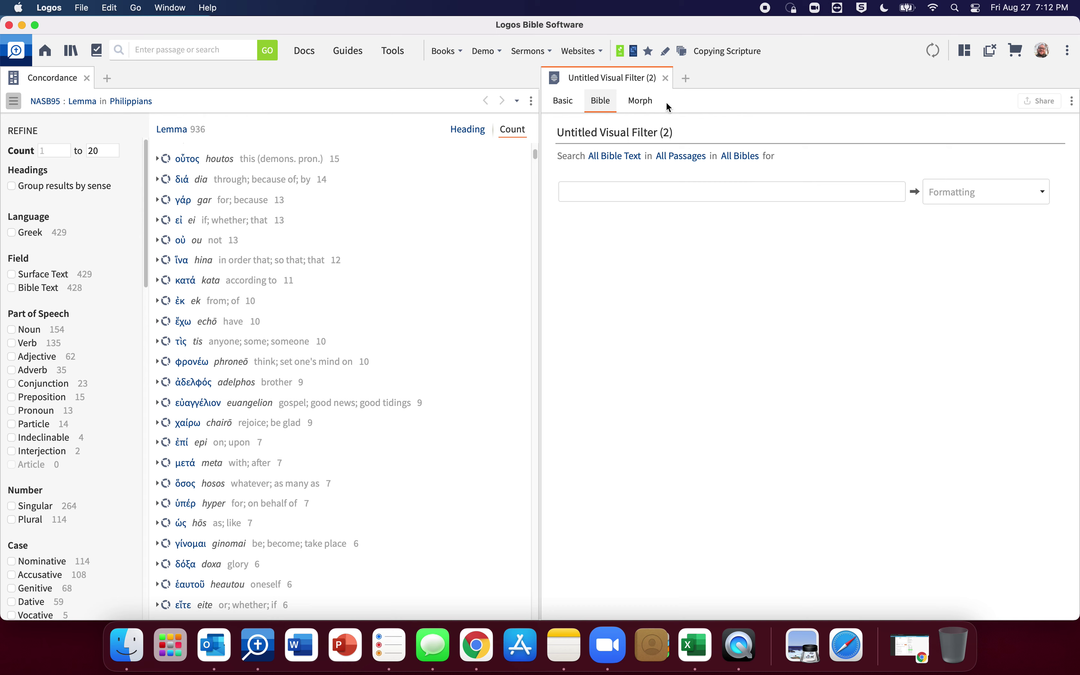
# Make the new visual filter a Morph search that uses Logos Greek Morphology.
pyautogui.click(645, 107)
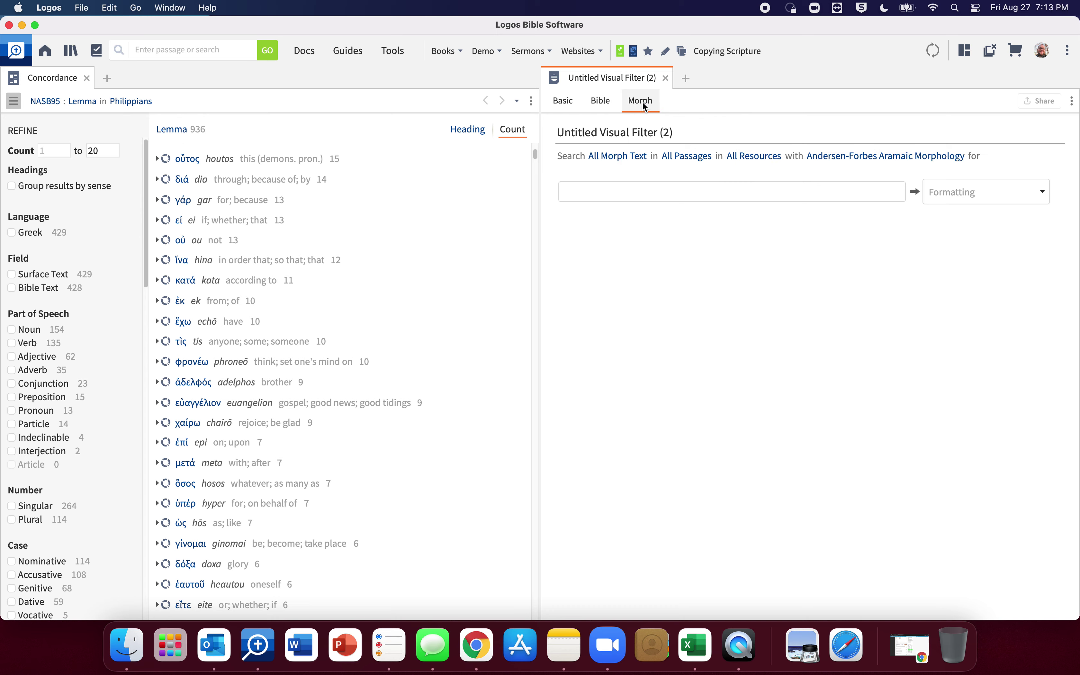
pyautogui.click(889, 157)
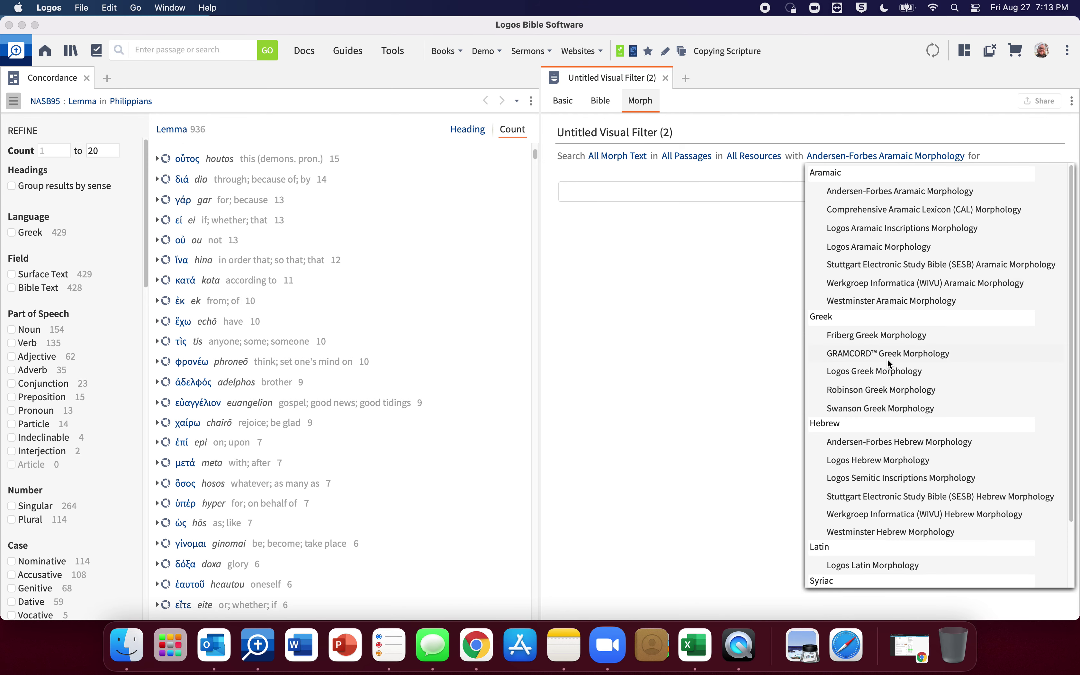
pyautogui.click(885, 374)
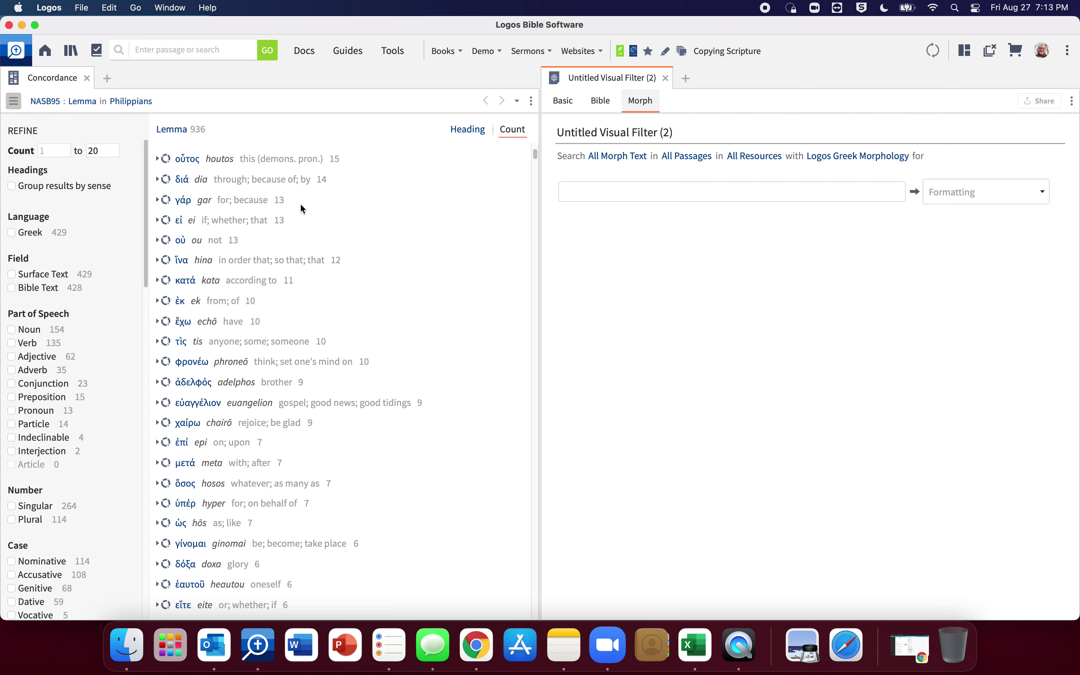
# Set the visual filter's passage range to Philippians.
pyautogui.click(703, 161)
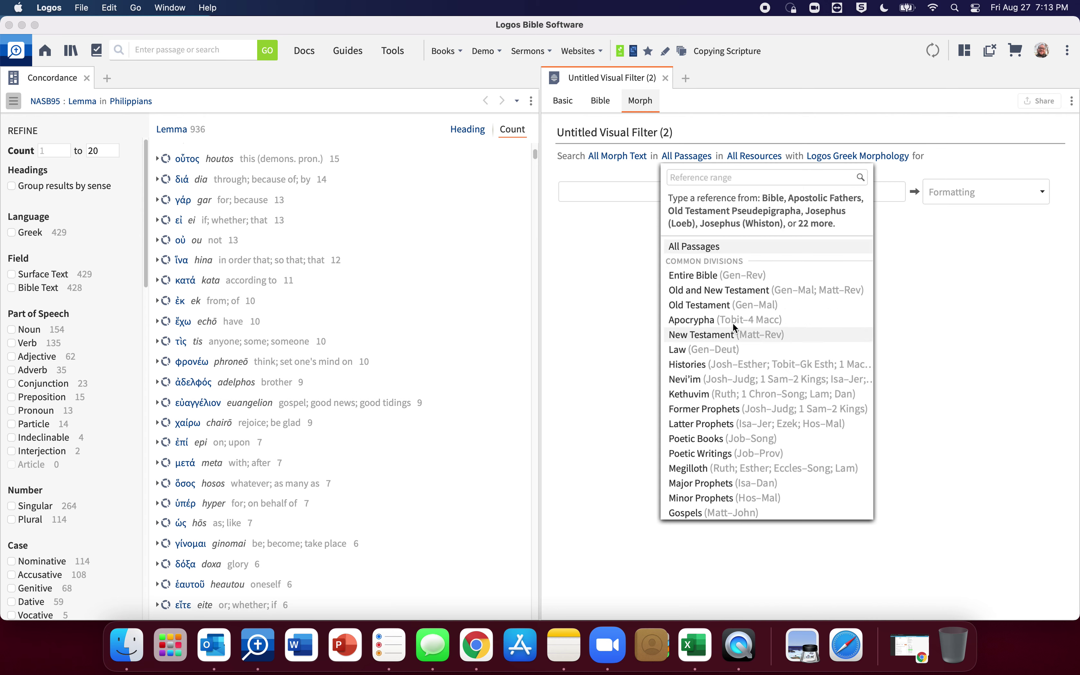
pyautogui.click(733, 180)
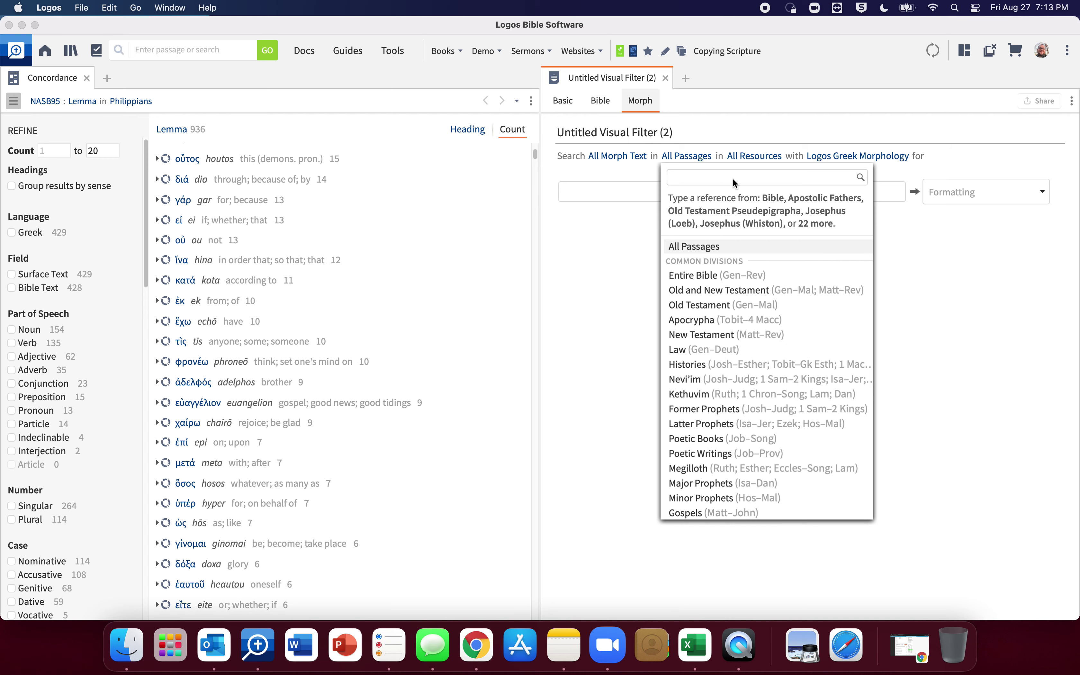
pyautogui.write('Philippians')
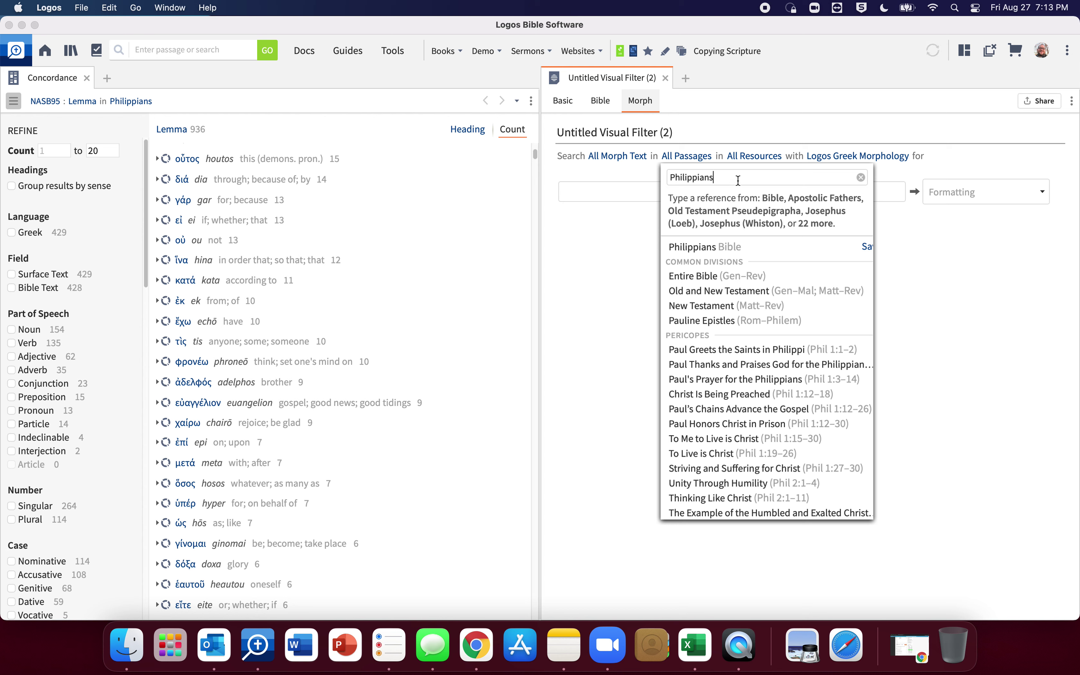
pyautogui.click(692, 247)
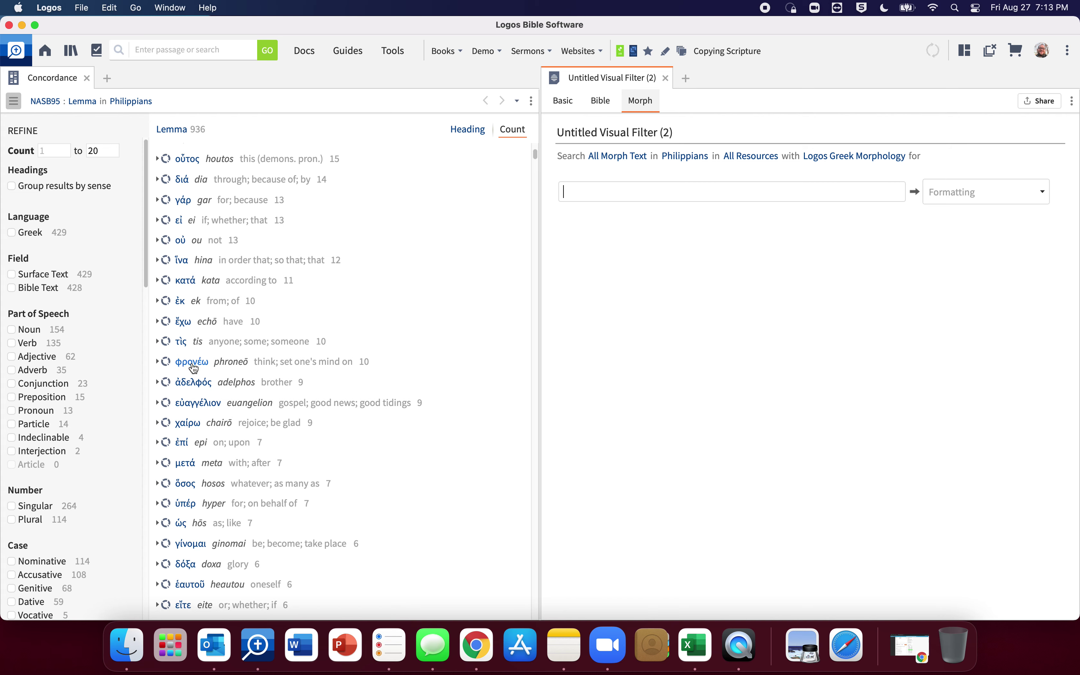
# Copy the reference text of φρονέω from the concordance and enter lemma:φρονέω as the filter's first search term.
pyautogui.moveTo(193, 364)
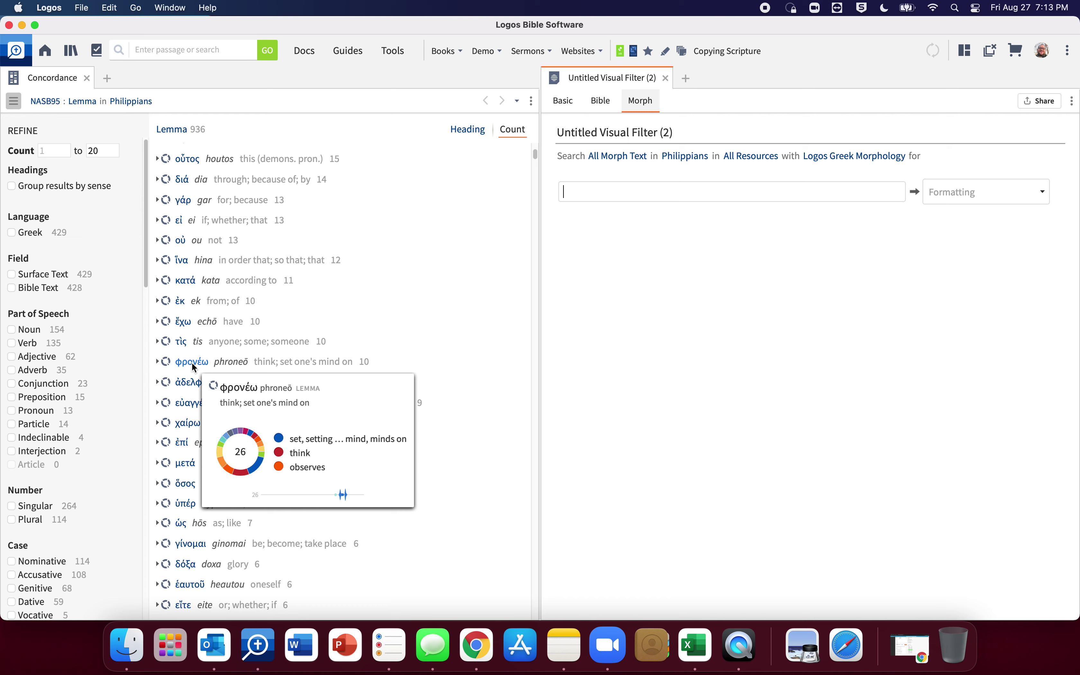
pyautogui.rightClick(193, 364)
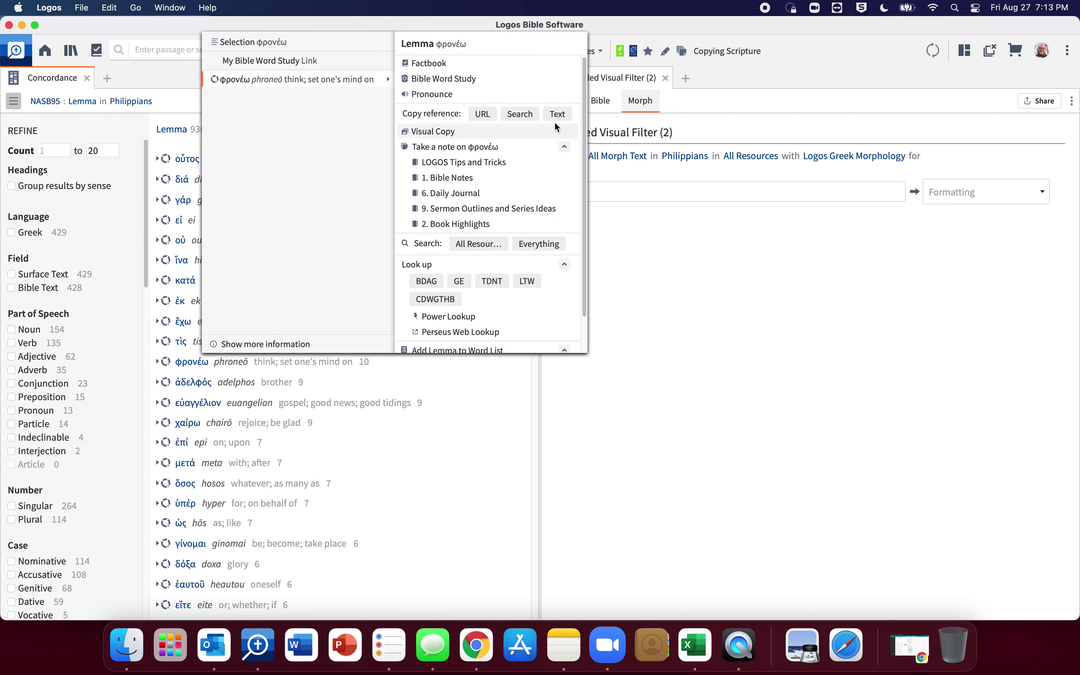
pyautogui.click(563, 116)
pyautogui.click(590, 193)
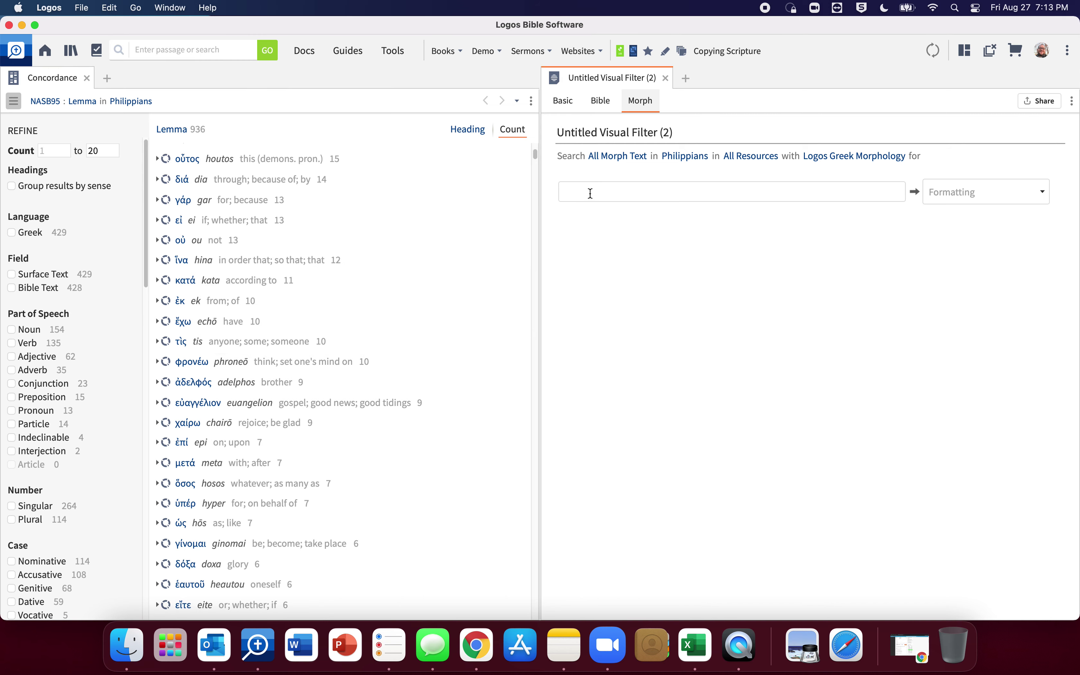
pyautogui.write('lemma:')
pyautogui.write('φρονέω')
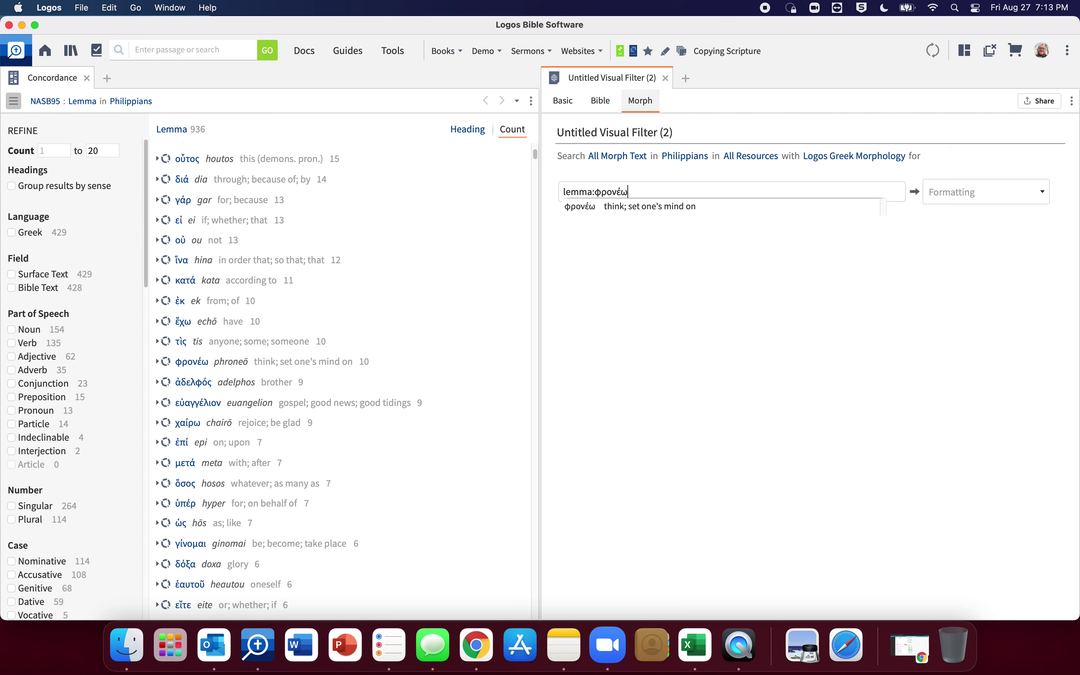
pyautogui.press('Escape')
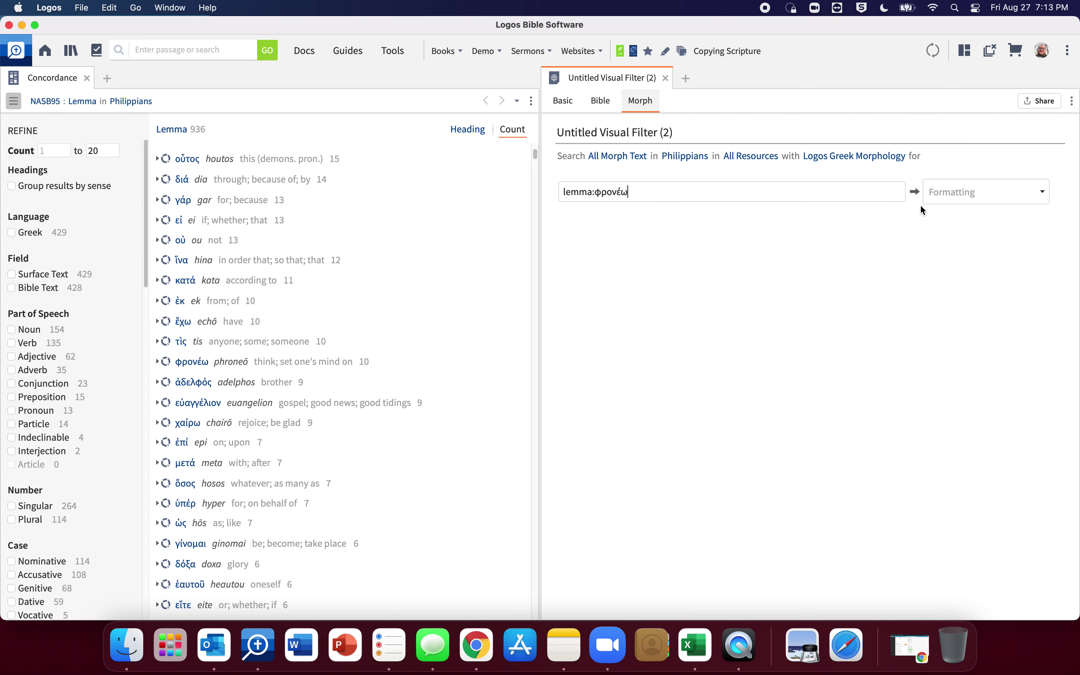
# Assign the Large Text formatting style to the lemma:φρονέω search term.
pyautogui.click(950, 191)
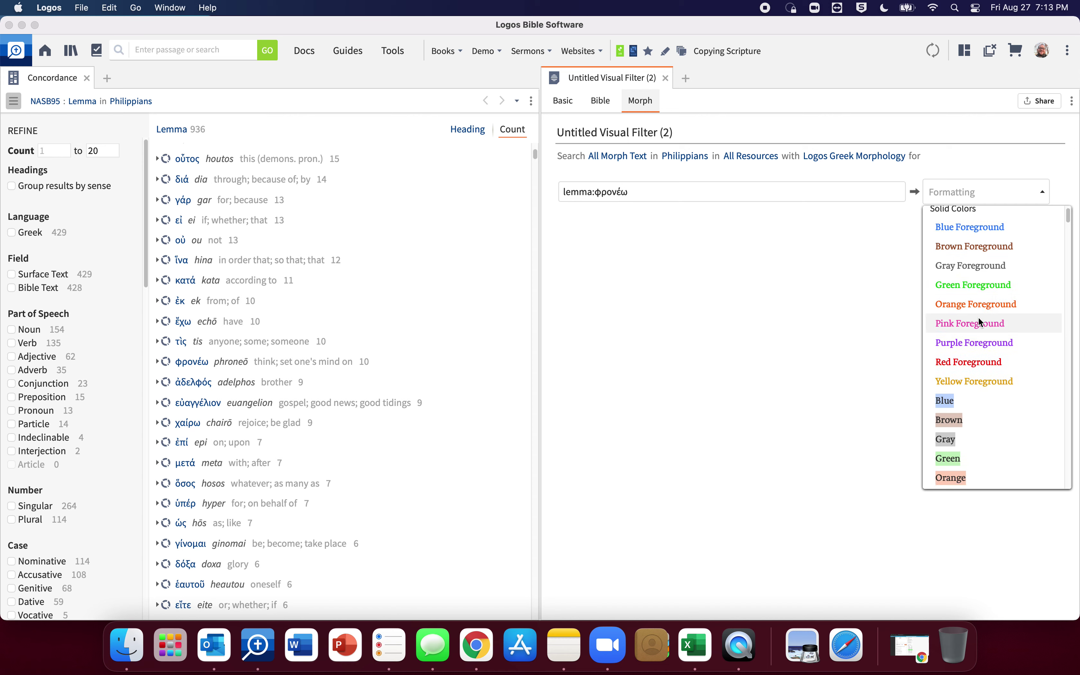
pyautogui.scroll(-5, 973, 335)
pyautogui.scroll(-4, 966, 353)
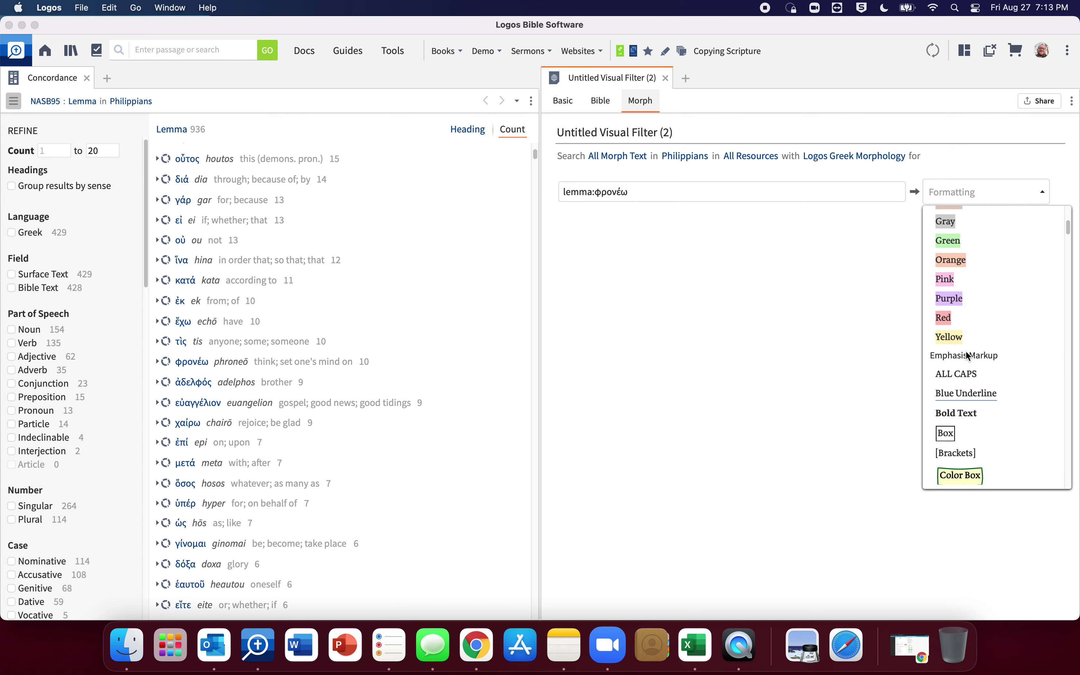
pyautogui.scroll(-5, 965, 350)
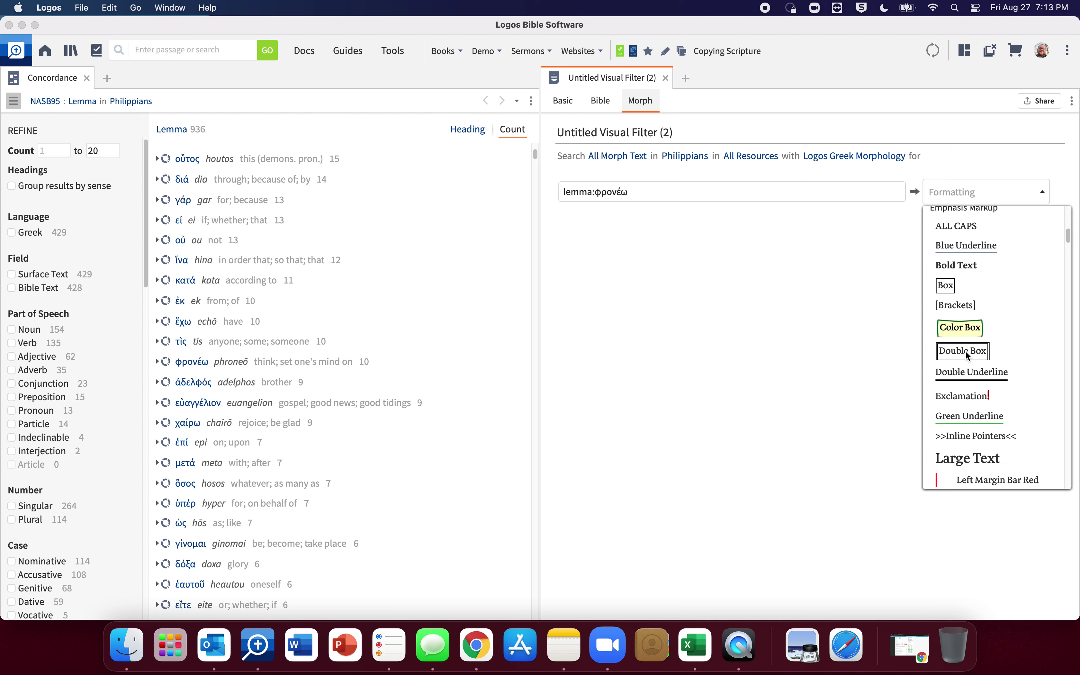
pyautogui.scroll(-4, 965, 350)
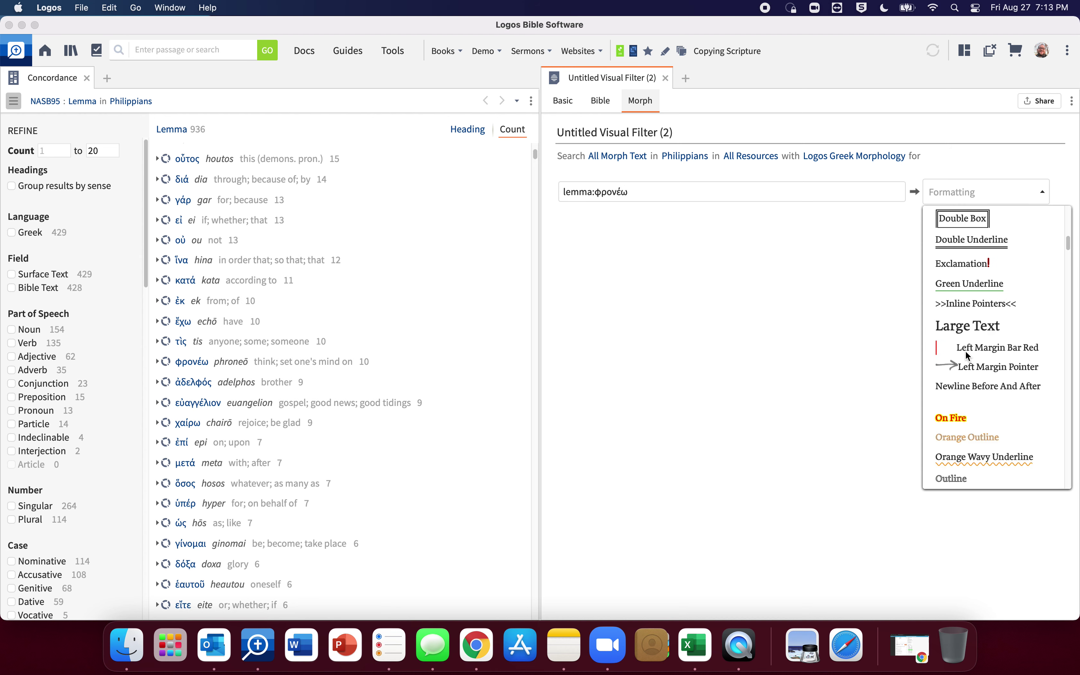
pyautogui.scroll(2, 965, 350)
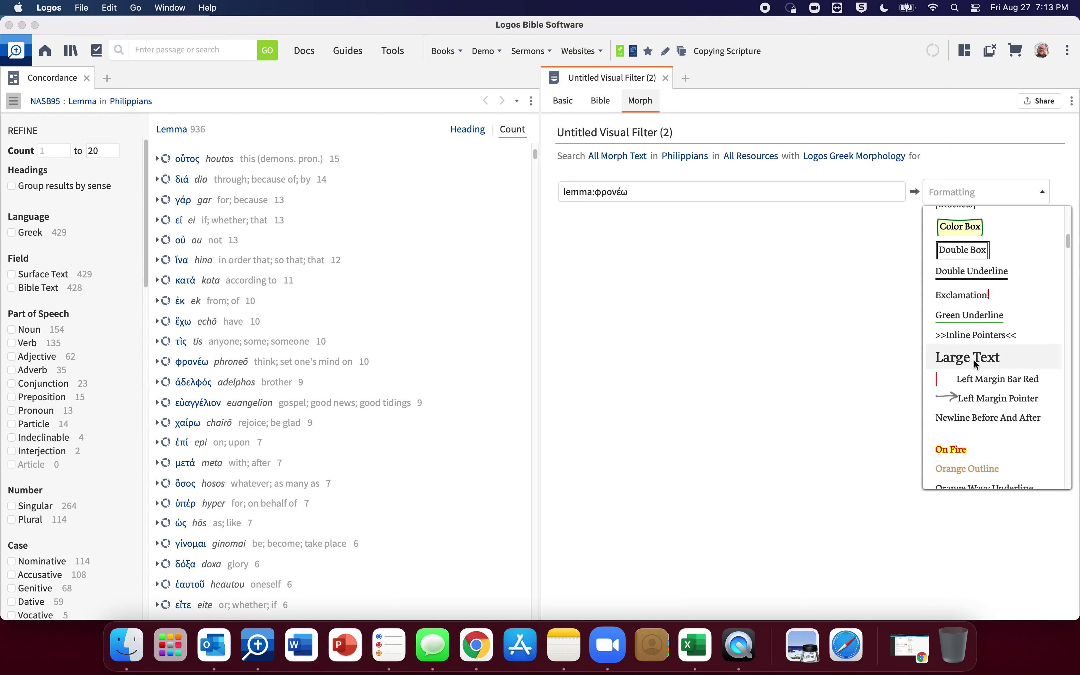
pyautogui.click(974, 359)
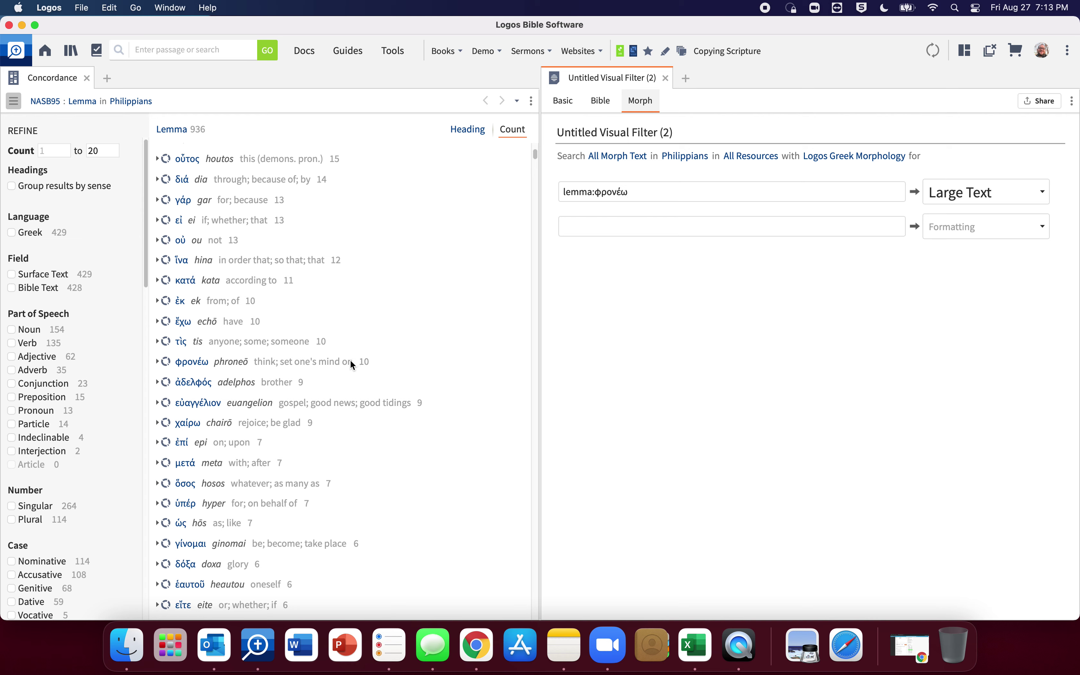
# Copy the reference text of ἀδελφός from the concordance and enter lemma:ἀδελφός as the filter's second search term.
pyautogui.rightClick(198, 385)
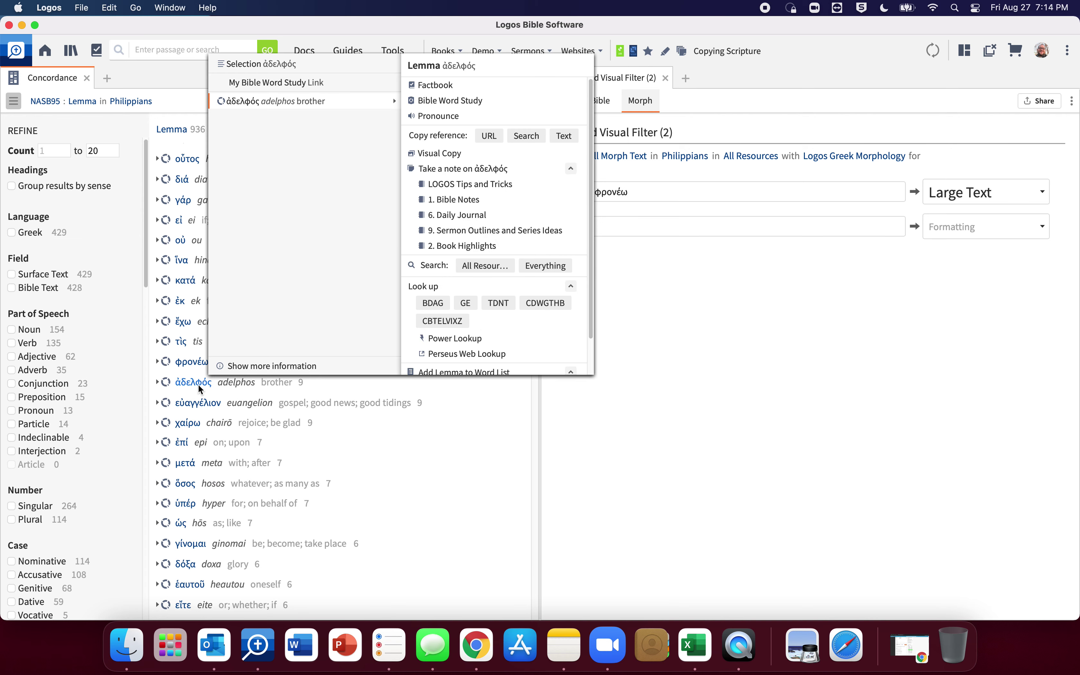
pyautogui.click(565, 136)
pyautogui.click(587, 231)
pyautogui.write('lemma:')
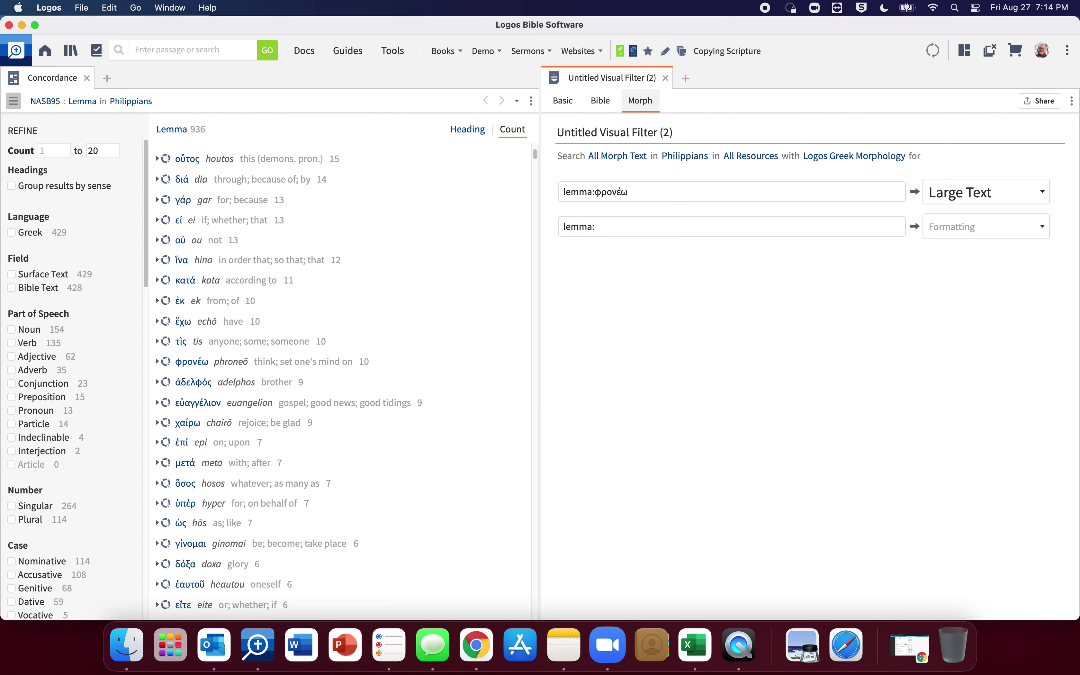
pyautogui.write('ἀδελφός')
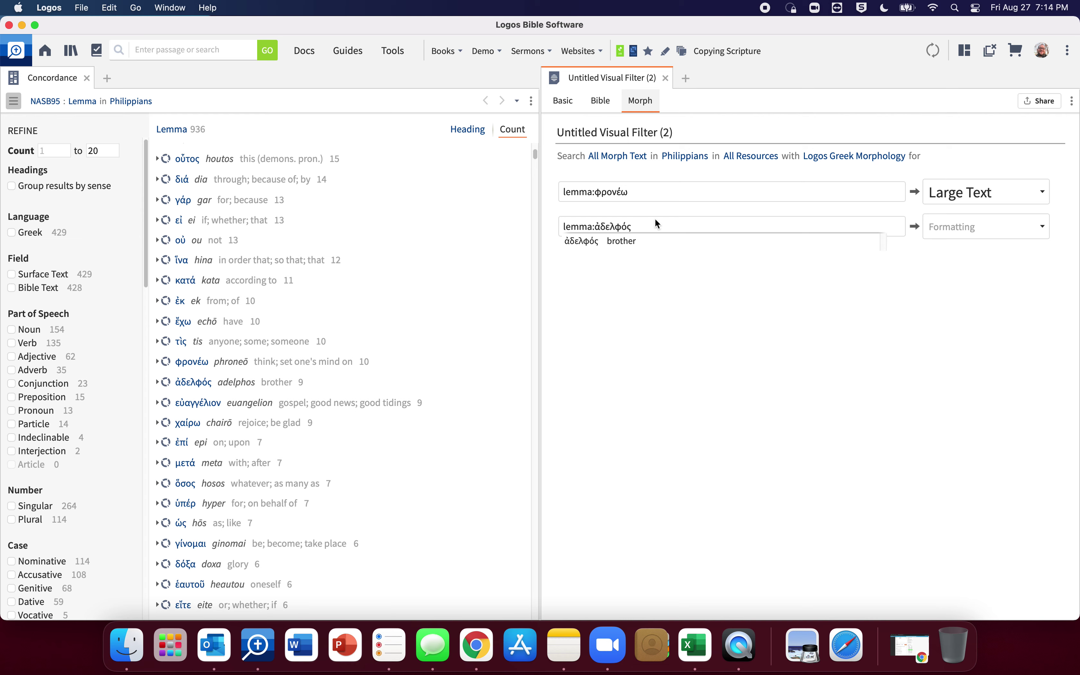
# Assign the Large Text formatting style to the lemma:ἀδελφός search term.
pyautogui.click(1023, 220)
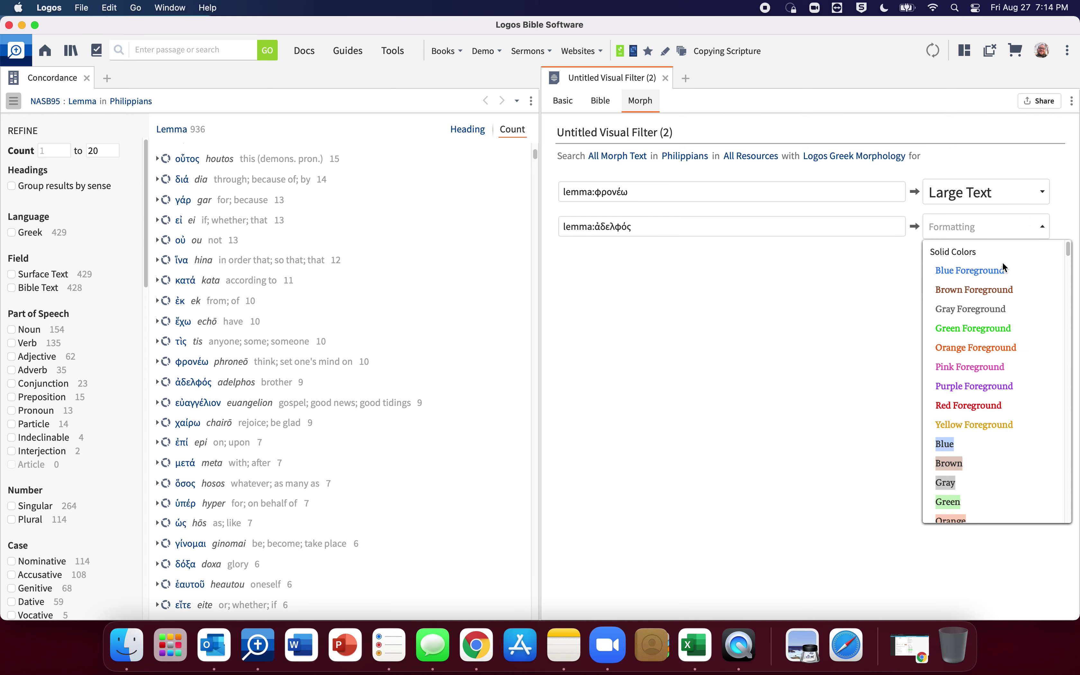
pyautogui.scroll(-10, 1001, 313)
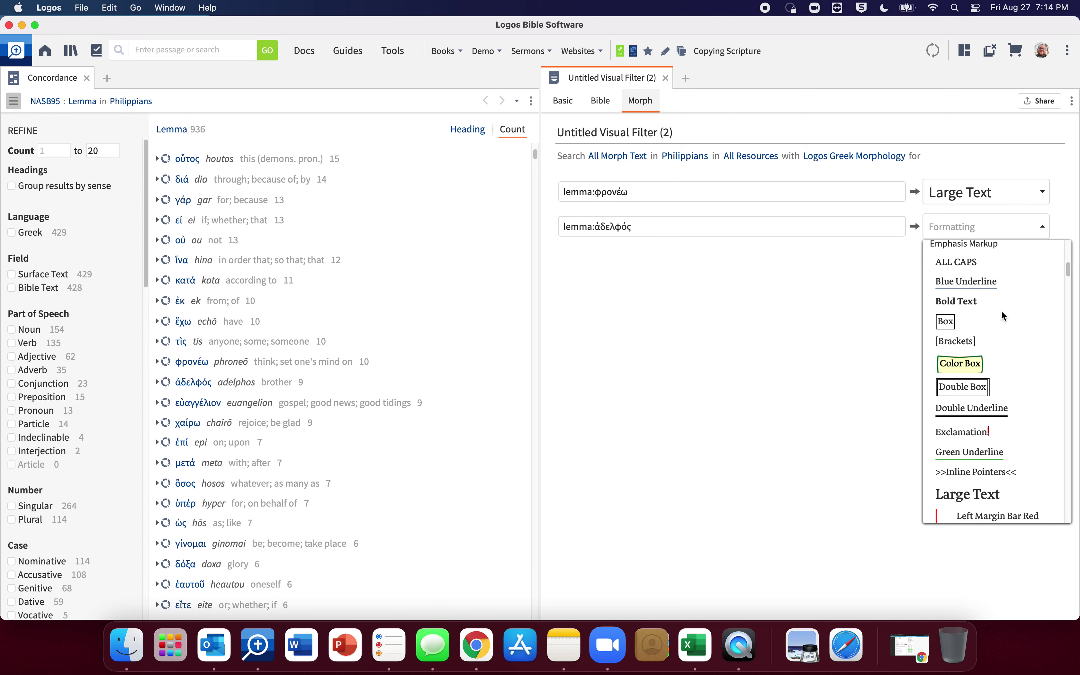
pyautogui.scroll(-3, 1001, 312)
pyautogui.click(984, 384)
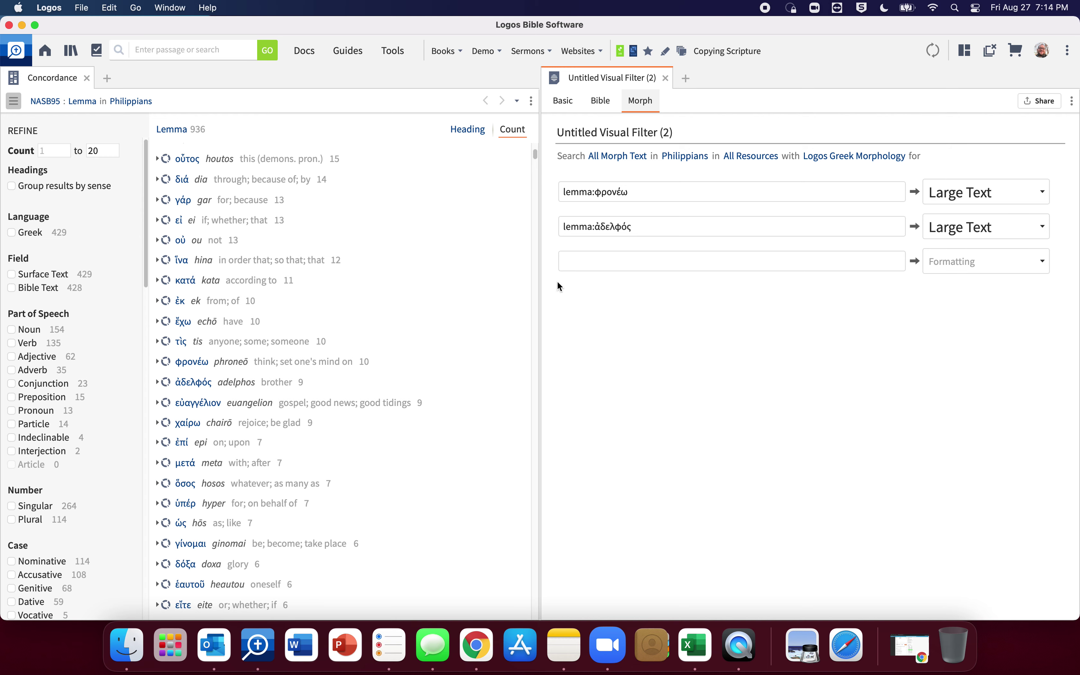
# Copy the reference text of εὐαγγέλιον from the concordance and enter lemma:εὐαγγέλιον as the filter's third search term.
pyautogui.rightClick(209, 395)
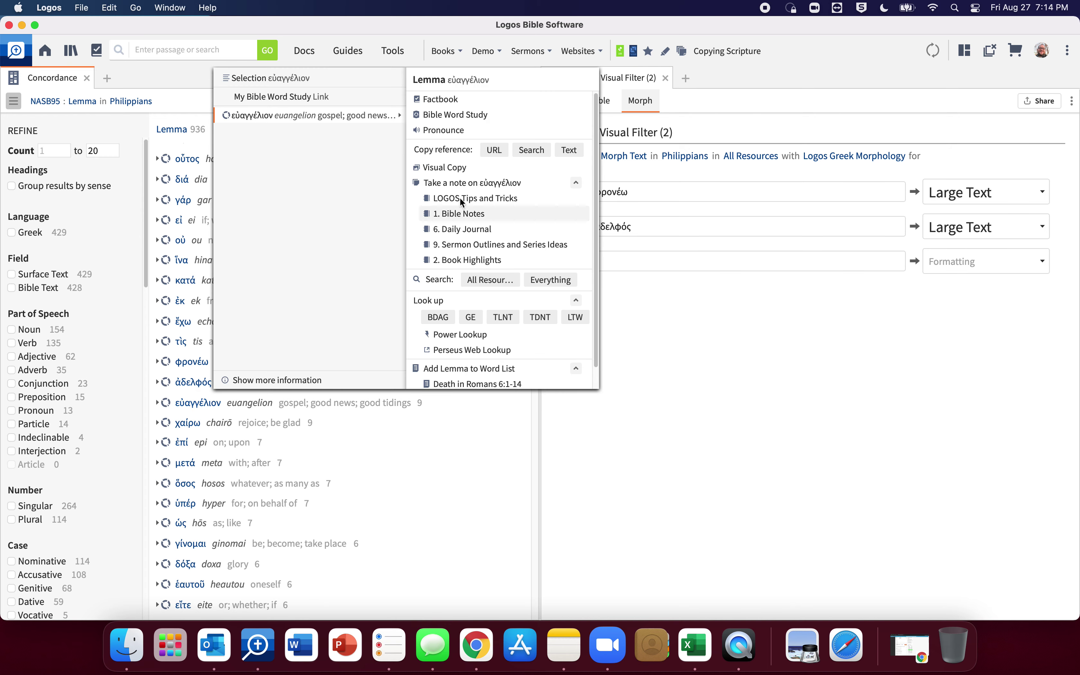
pyautogui.click(575, 151)
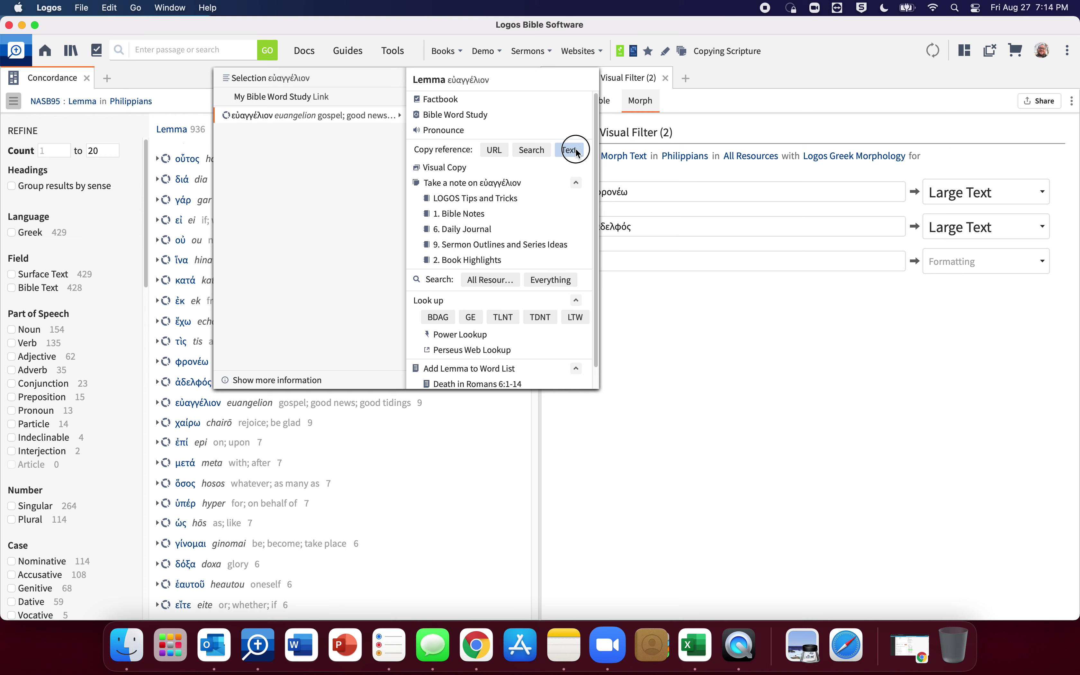
pyautogui.click(608, 263)
pyautogui.write('lemma:')
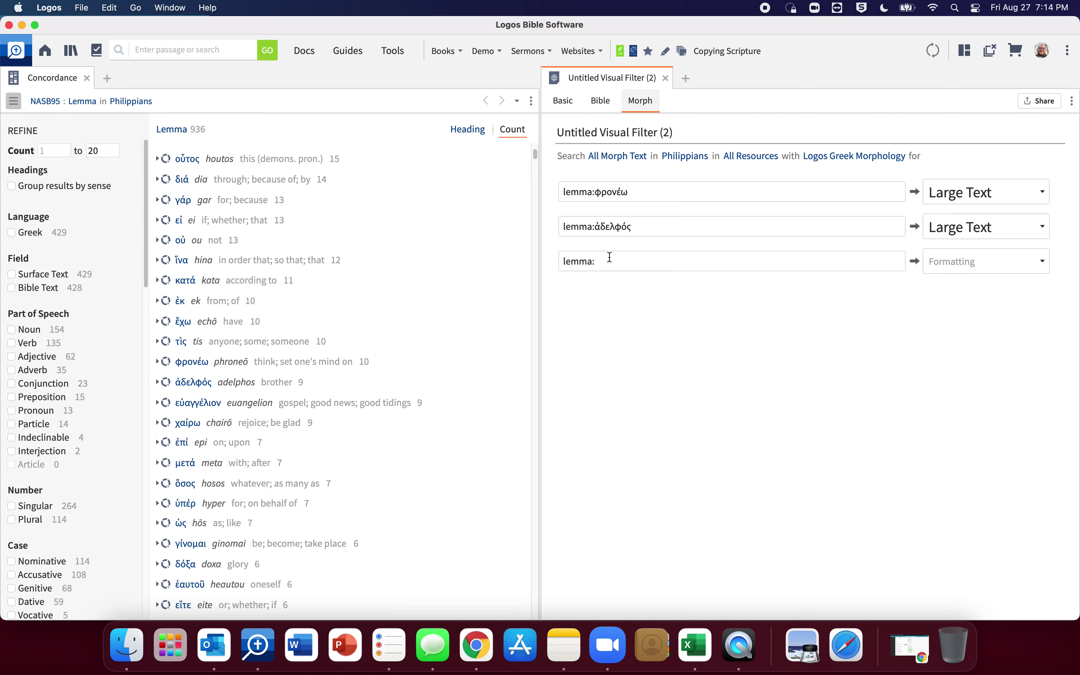
pyautogui.write('εὐαγγέλιον')
# Assign the Large Text formatting style to the lemma:εὐαγγέλιον search term.
pyautogui.click(1008, 264)
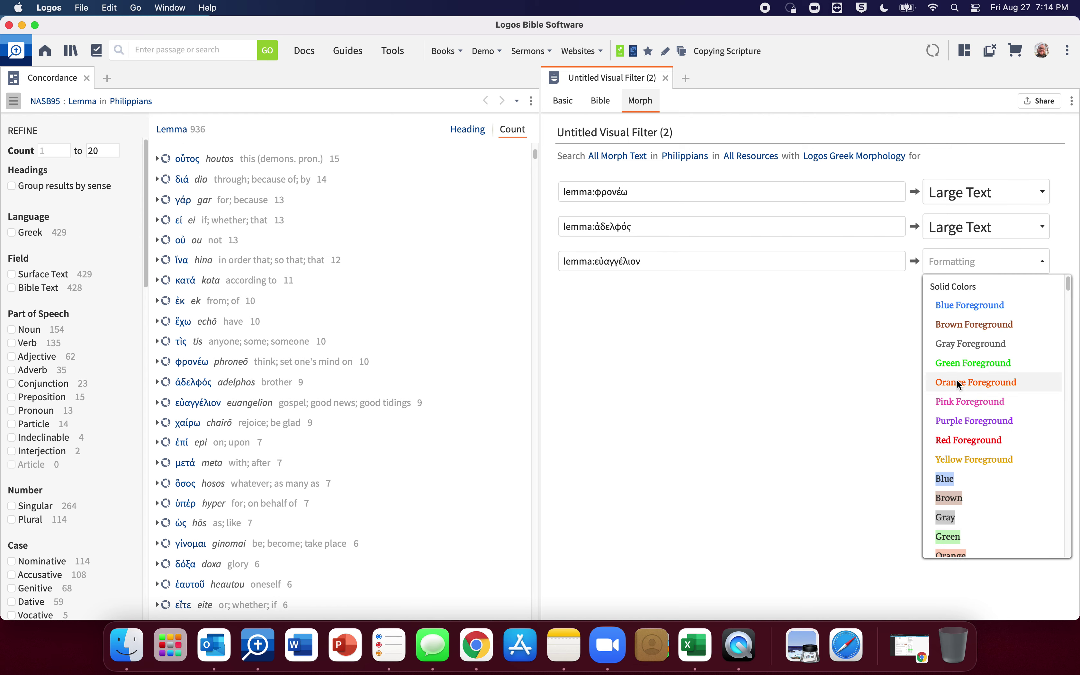
pyautogui.scroll(-10, 955, 395)
pyautogui.scroll(-2, 954, 396)
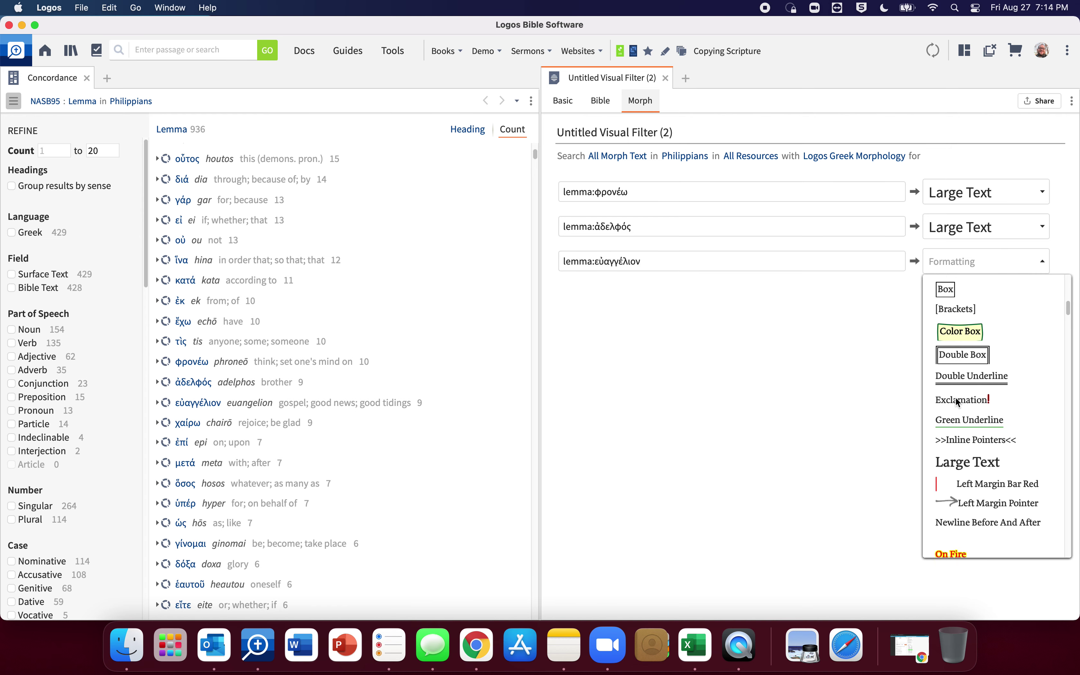
pyautogui.click(959, 457)
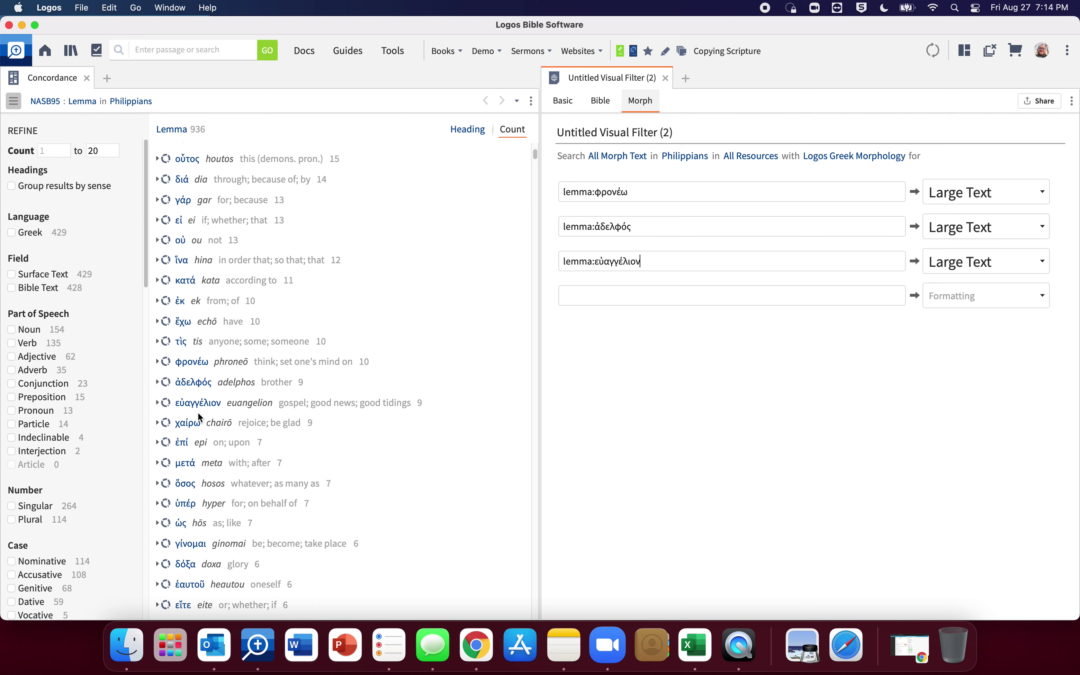
# Copy the reference text of χαίρω from the concordance and enter lemma:χαίρω as the filter's fourth search term.
pyautogui.rightClick(192, 422)
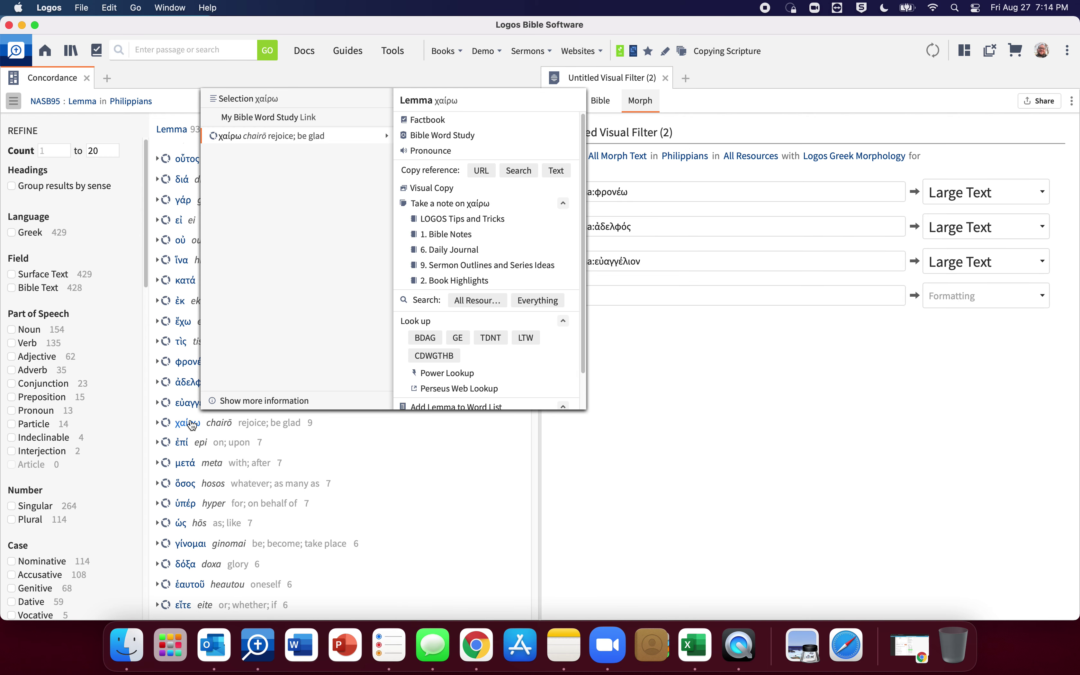
pyautogui.moveTo(193, 424)
pyautogui.click(557, 170)
pyautogui.click(598, 295)
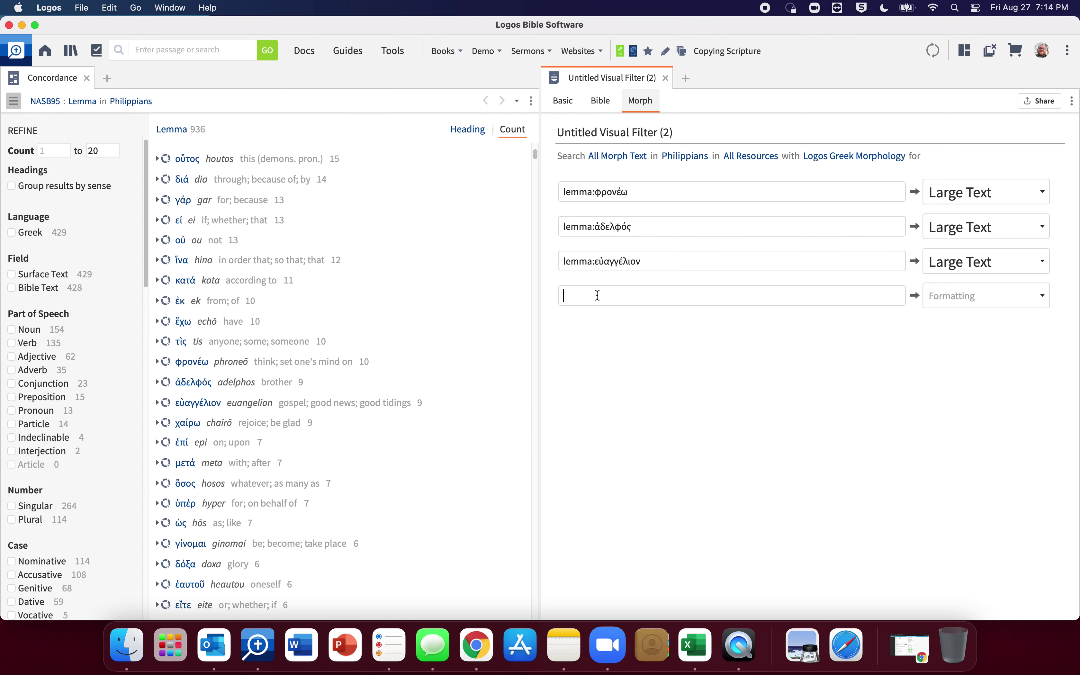
pyautogui.write('lemma:')
pyautogui.write('χαίρω')
# Assign the Large Text formatting style to the lemma:χαίρω search term.
pyautogui.click(959, 297)
pyautogui.click(960, 297)
pyautogui.click(961, 316)
pyautogui.click(982, 295)
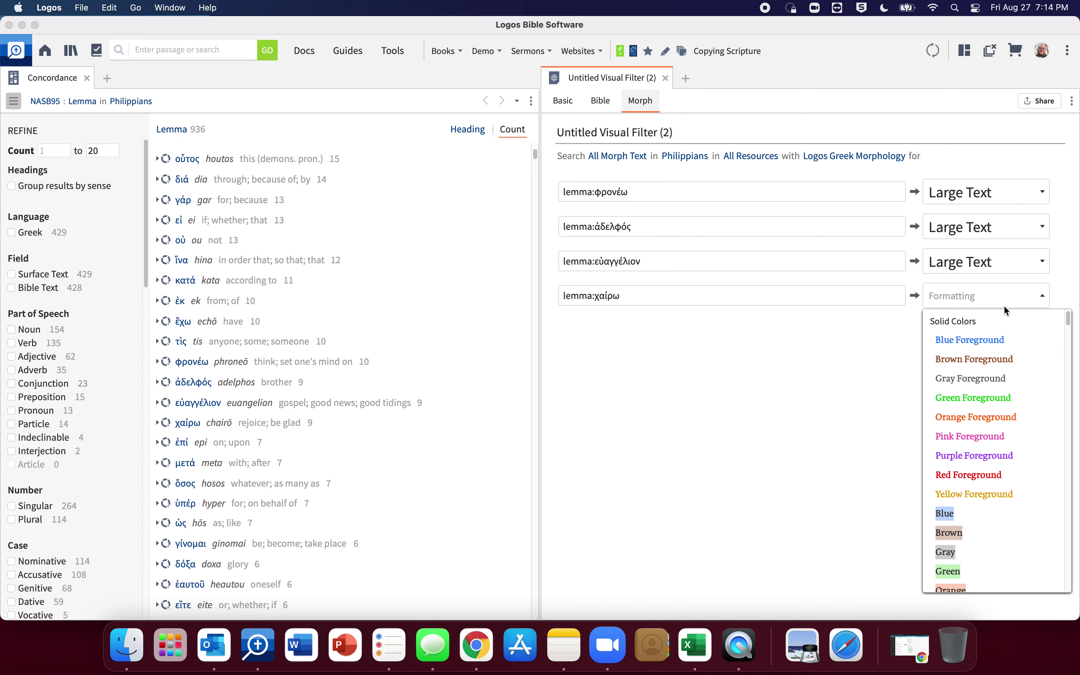
pyautogui.scroll(-3, 985, 423)
pyautogui.scroll(-6, 986, 423)
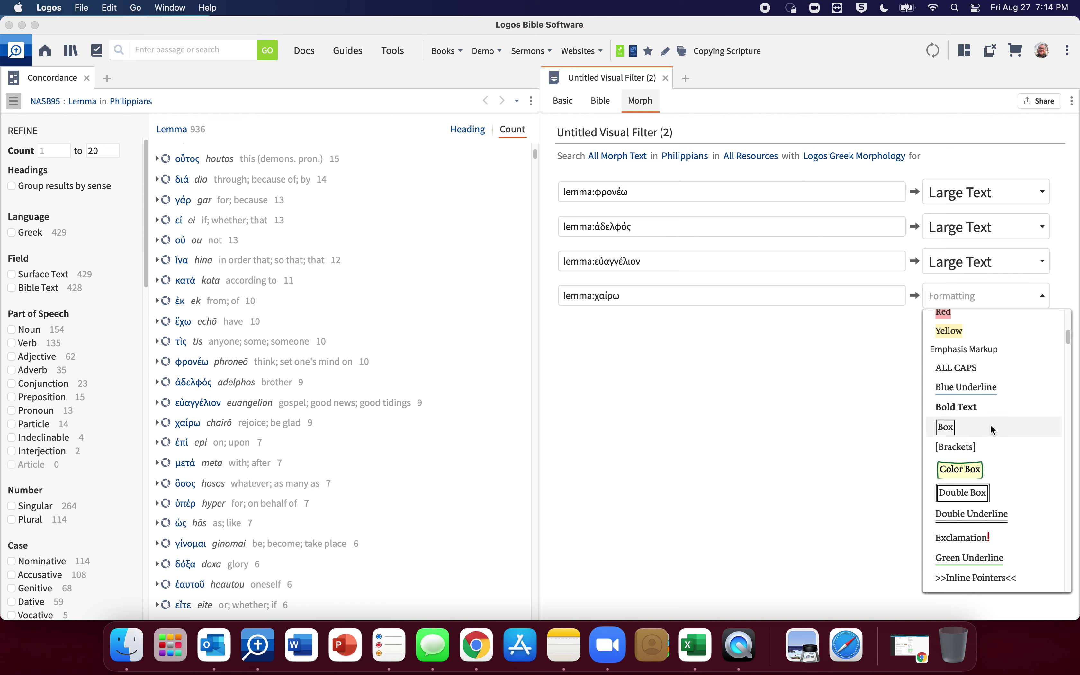
pyautogui.click(982, 481)
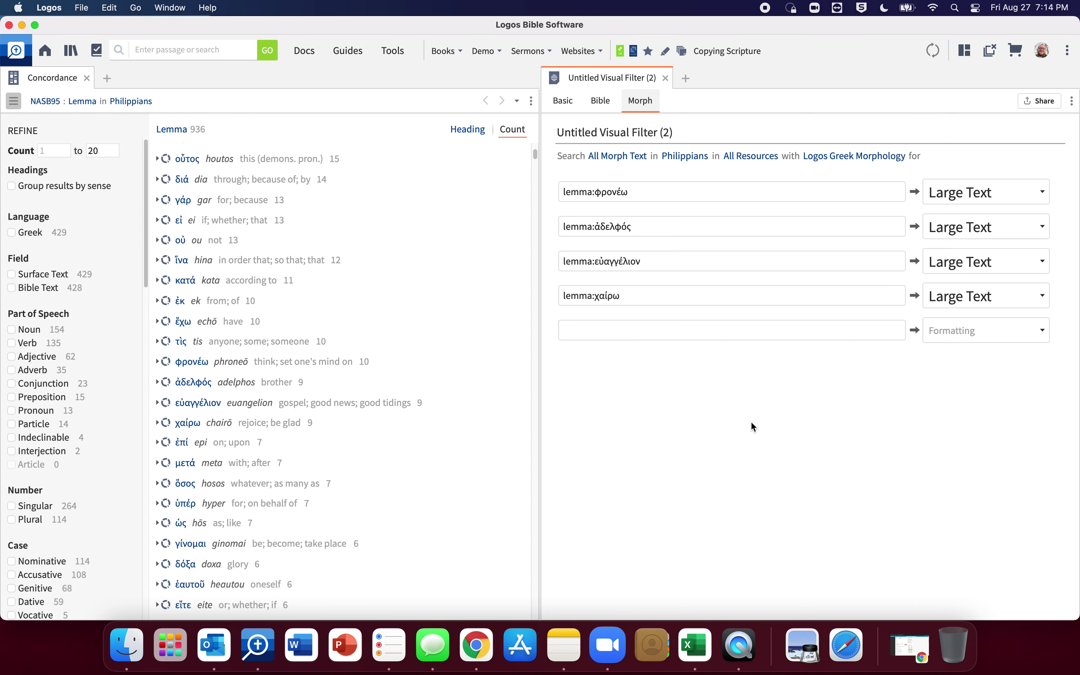
# Rename the visual filter as Philippians Sermon Series.
pyautogui.click(643, 129)
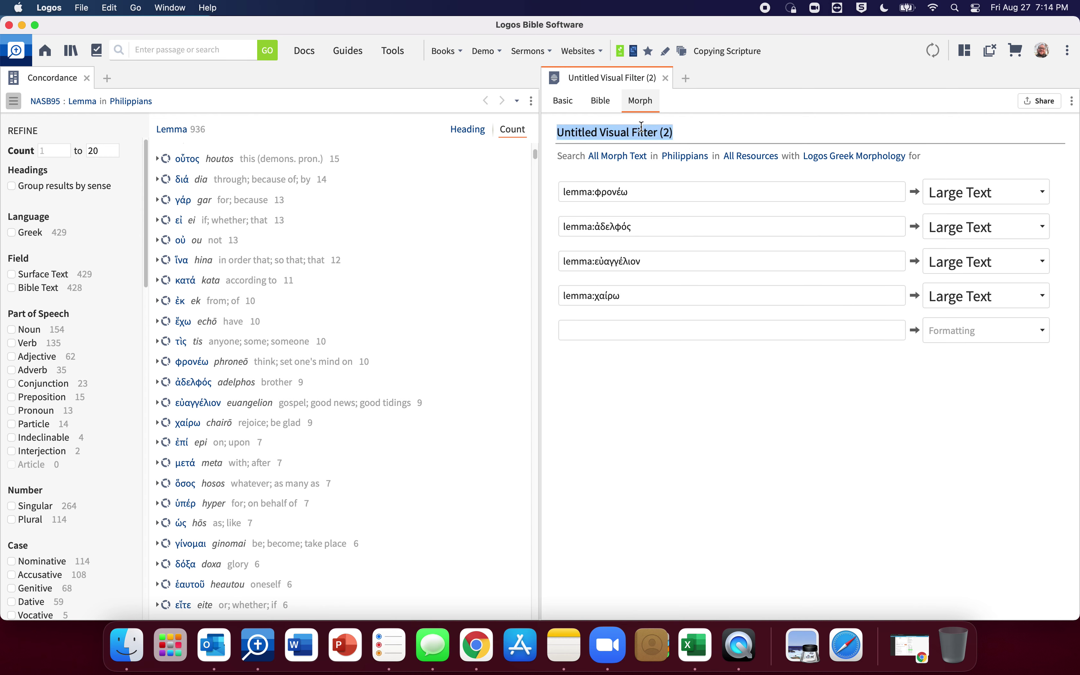
pyautogui.write('Philip')
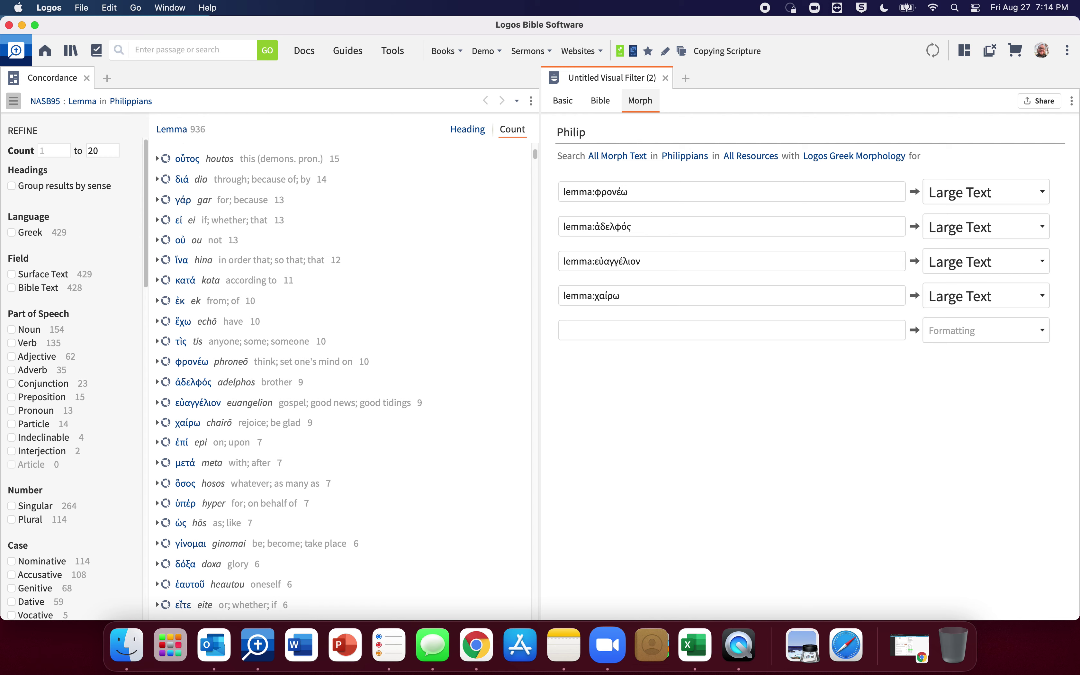
pyautogui.write('pians Sermon Series')
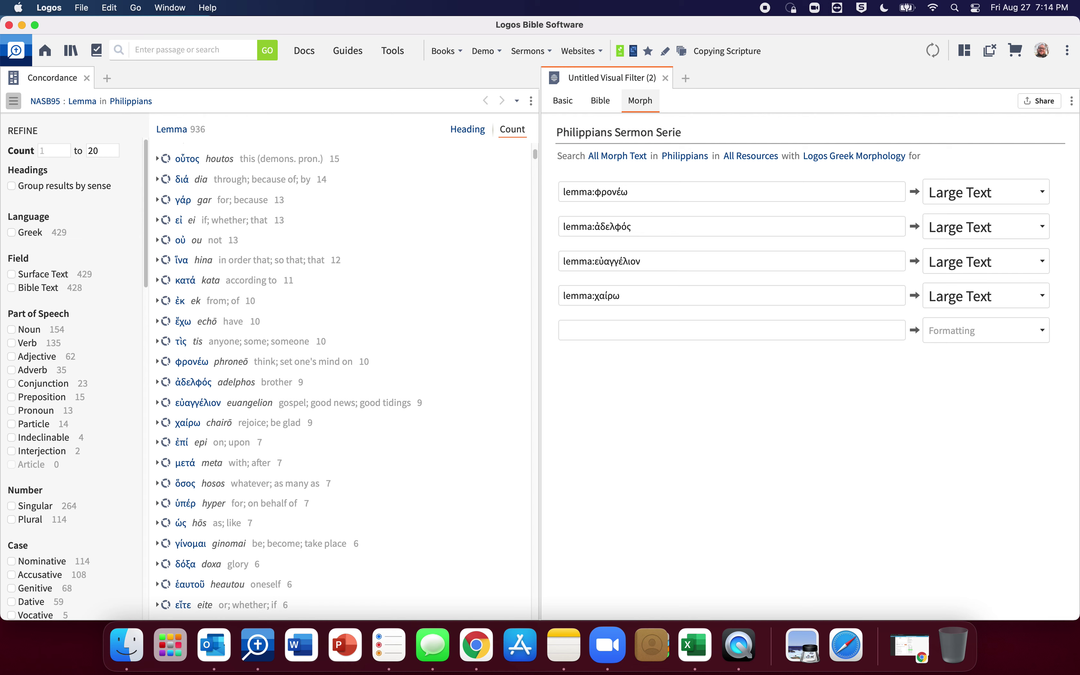
pyautogui.press('Return')
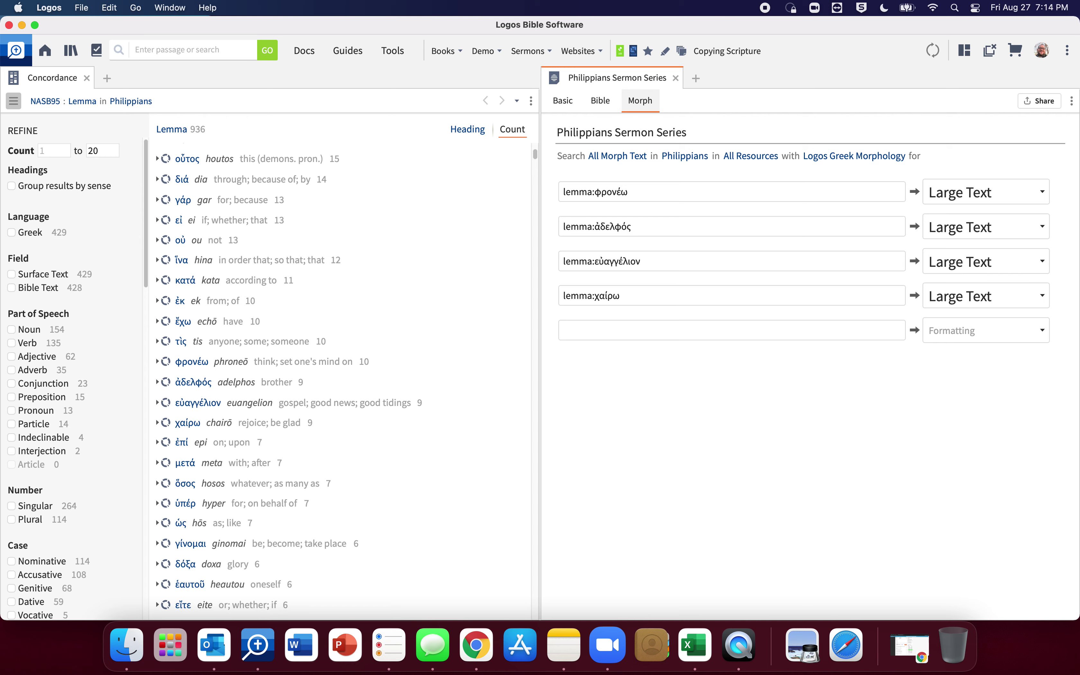
# Look up the Philippians Sermon Series visual filter among the saved documents and view the actions available for it.
pyautogui.click(311, 55)
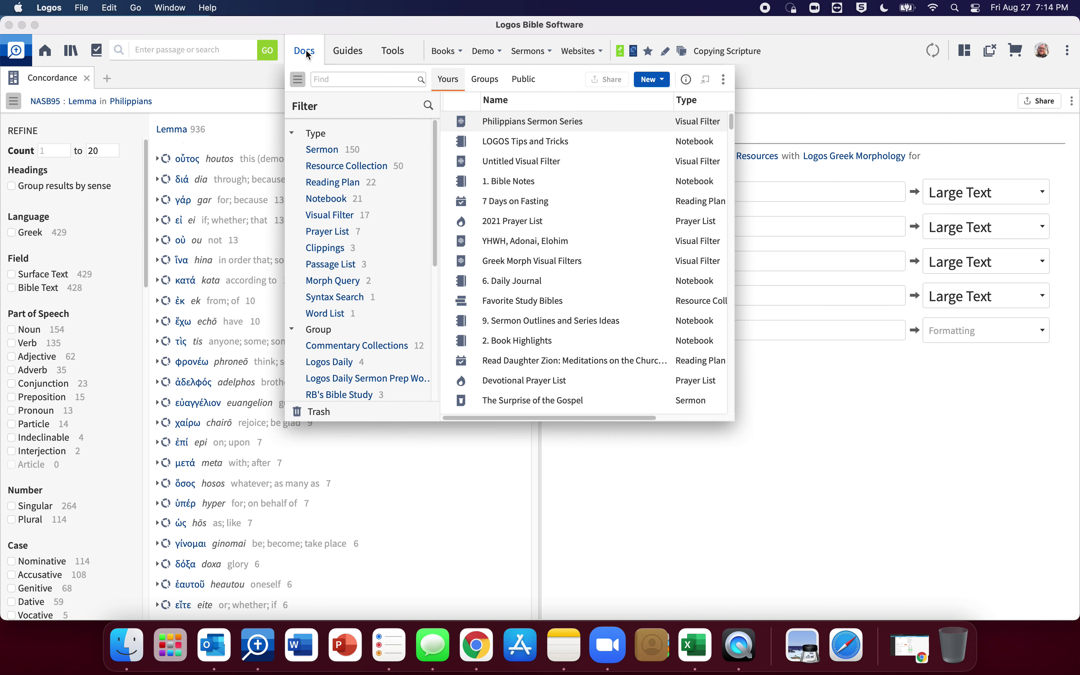
pyautogui.rightClick(622, 122)
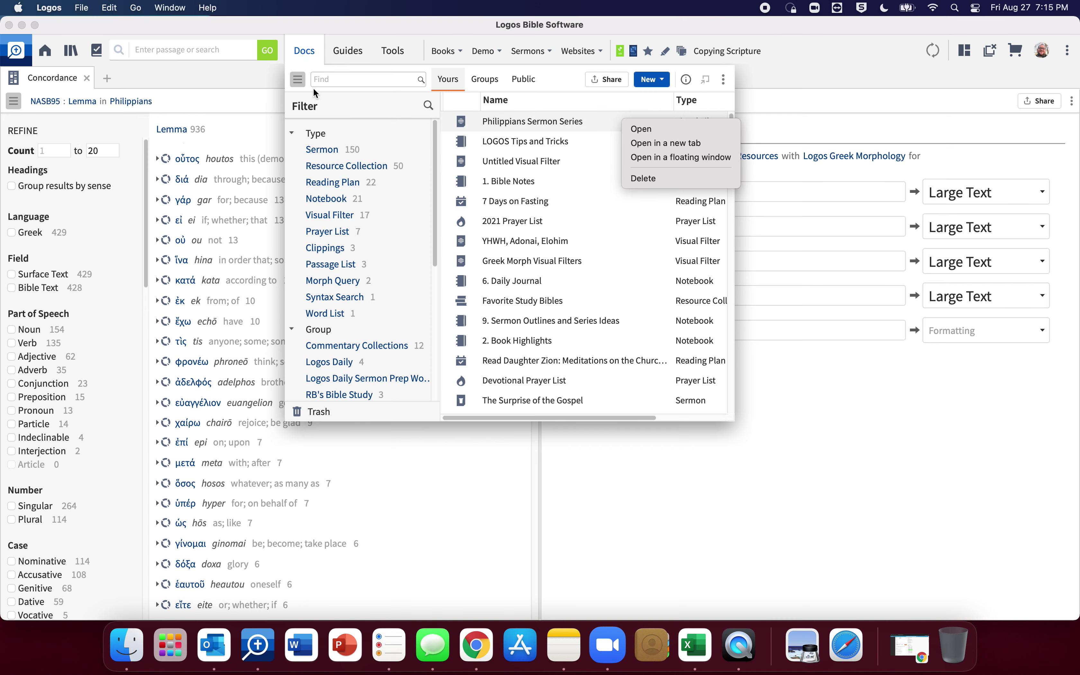
pyautogui.click(233, 84)
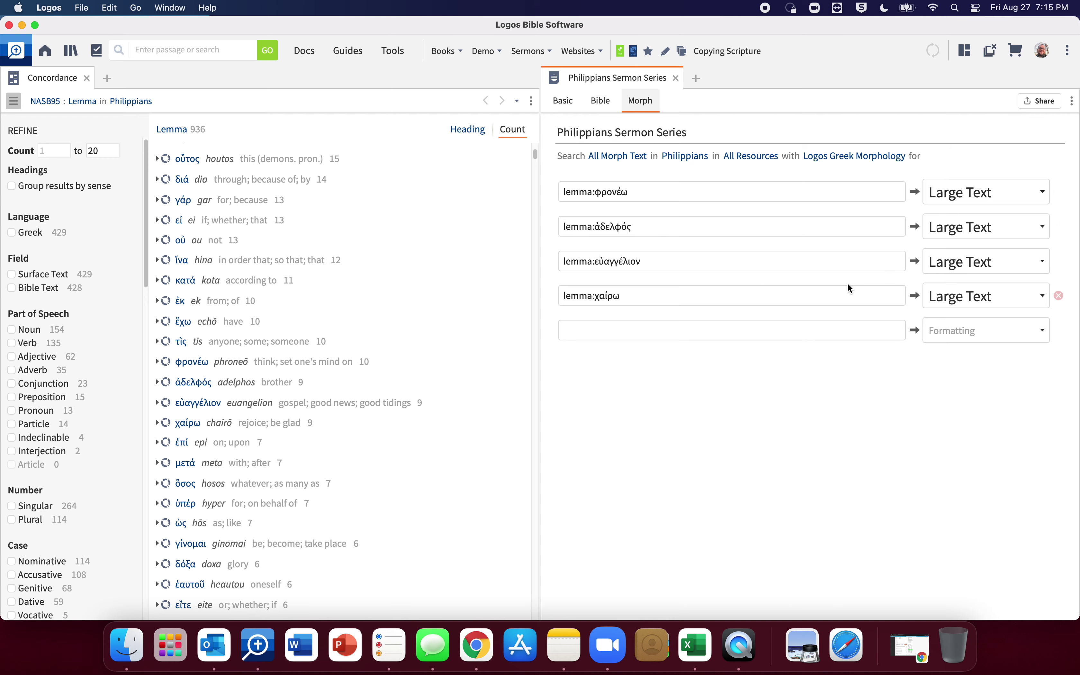
# Open the New American Standard Bible: 1995 Update and hide its interlinear pane.
pyautogui.moveTo(635, 54)
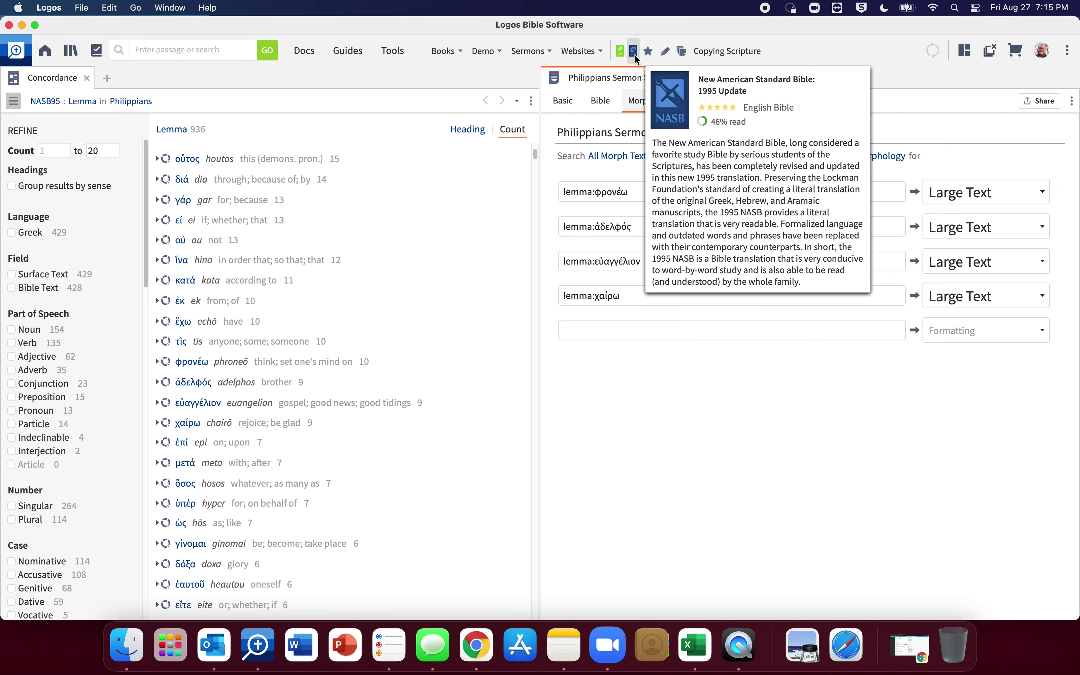
pyautogui.click(635, 55)
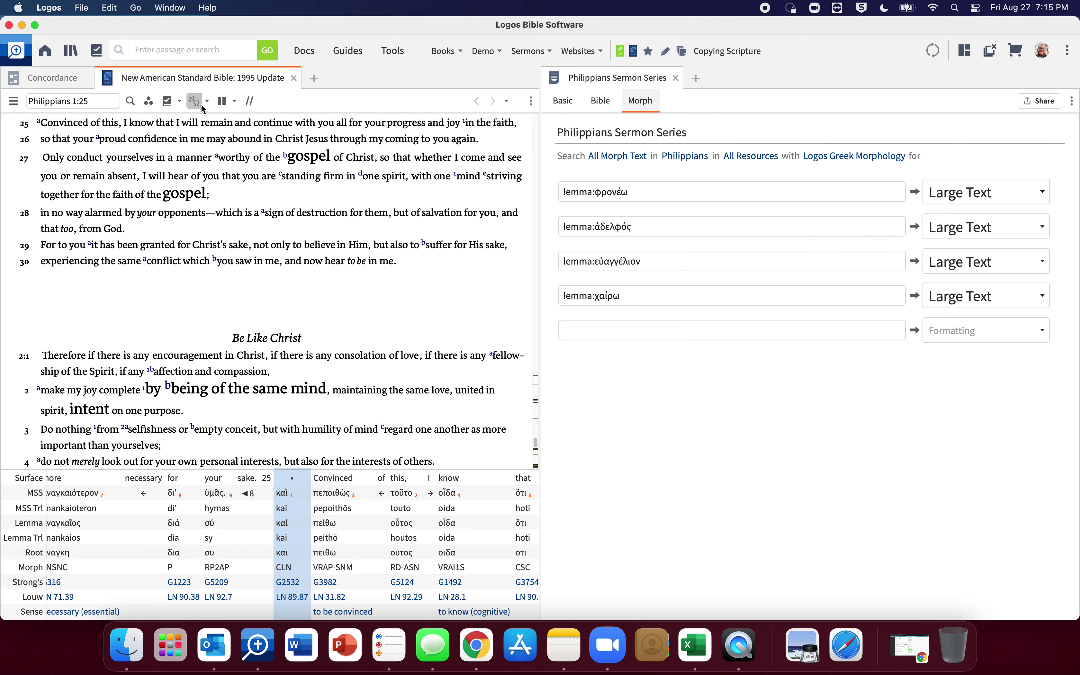
pyautogui.click(195, 102)
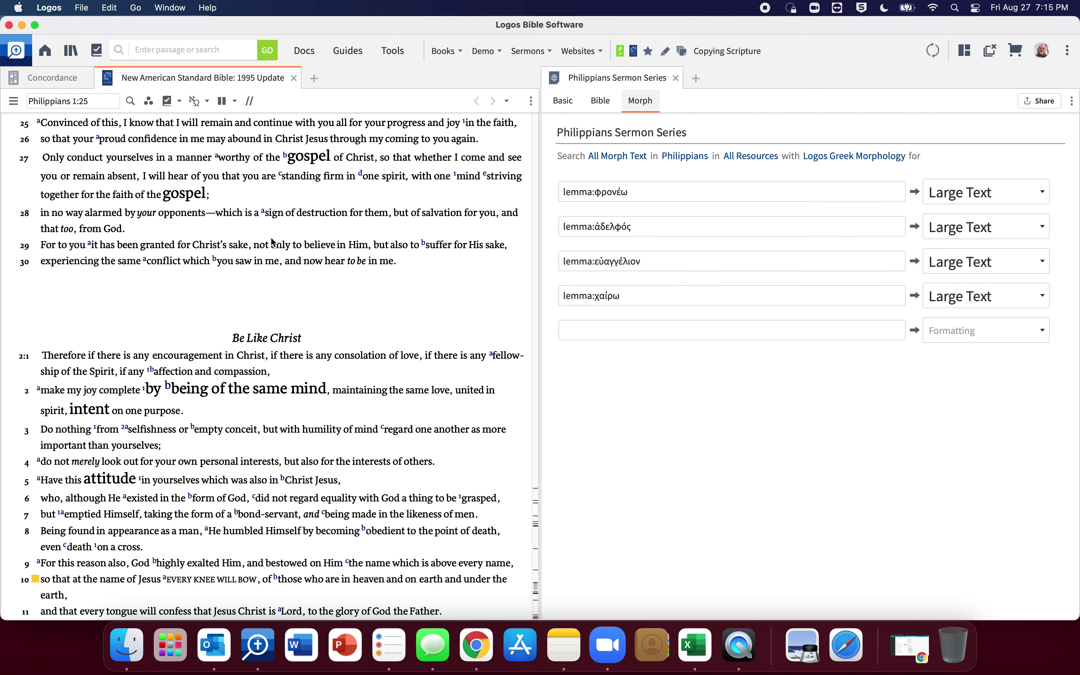
# Examine how the visual filter formats the four lemmas throughout Philippians 1 in the Bible text.
pyautogui.scroll(2, 315, 391)
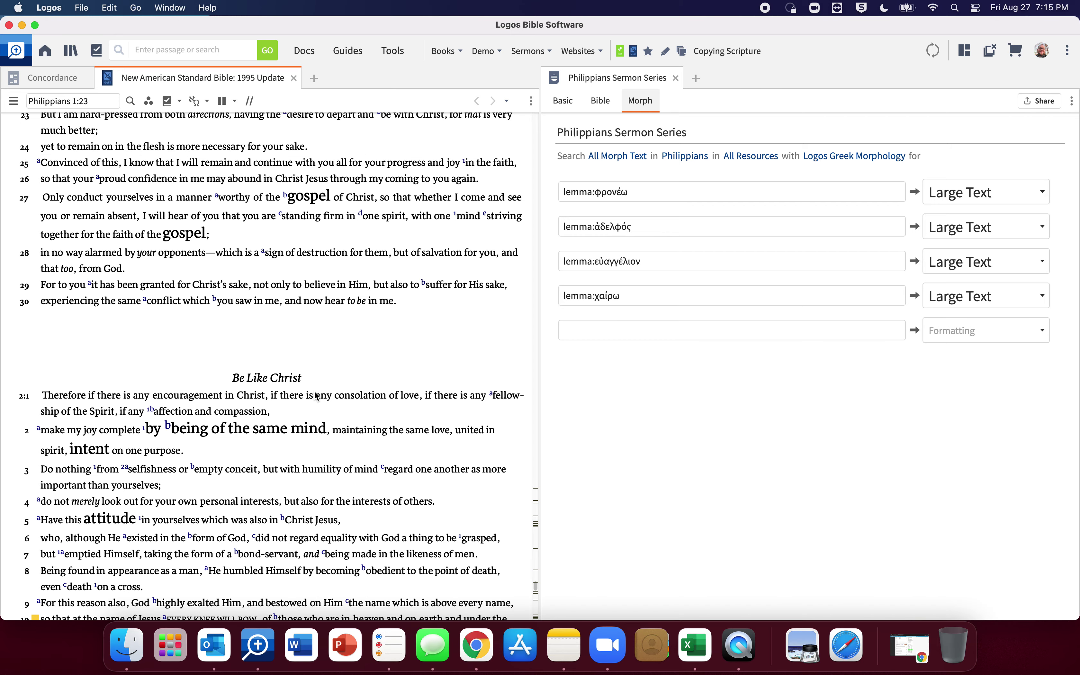
pyautogui.scroll(10, 315, 395)
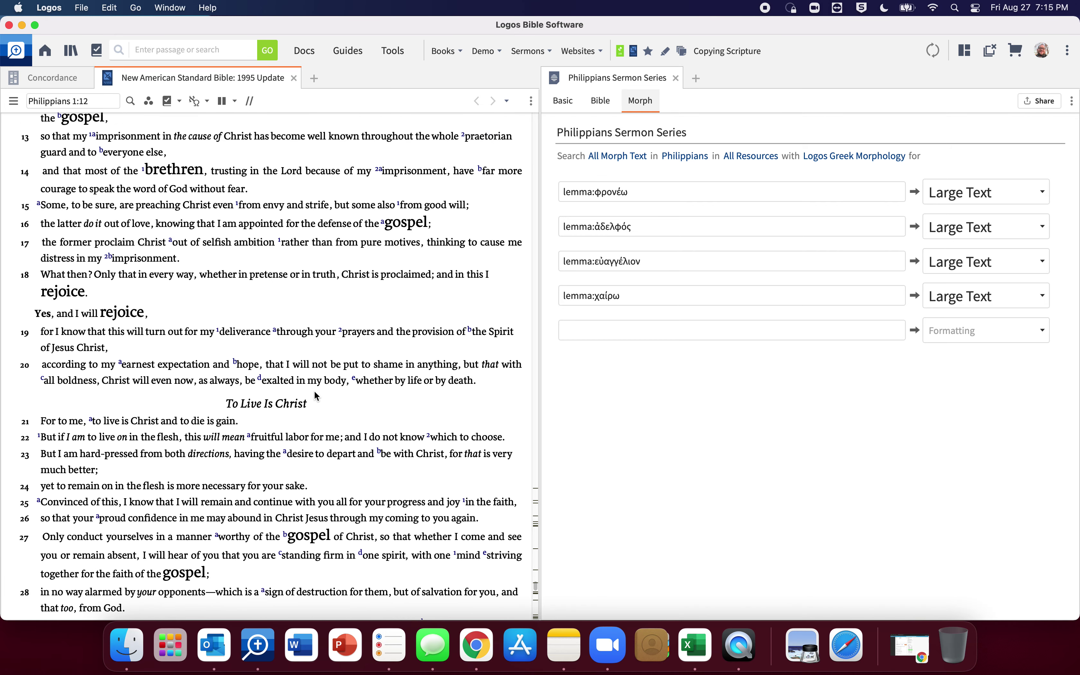
pyautogui.scroll(3, 315, 392)
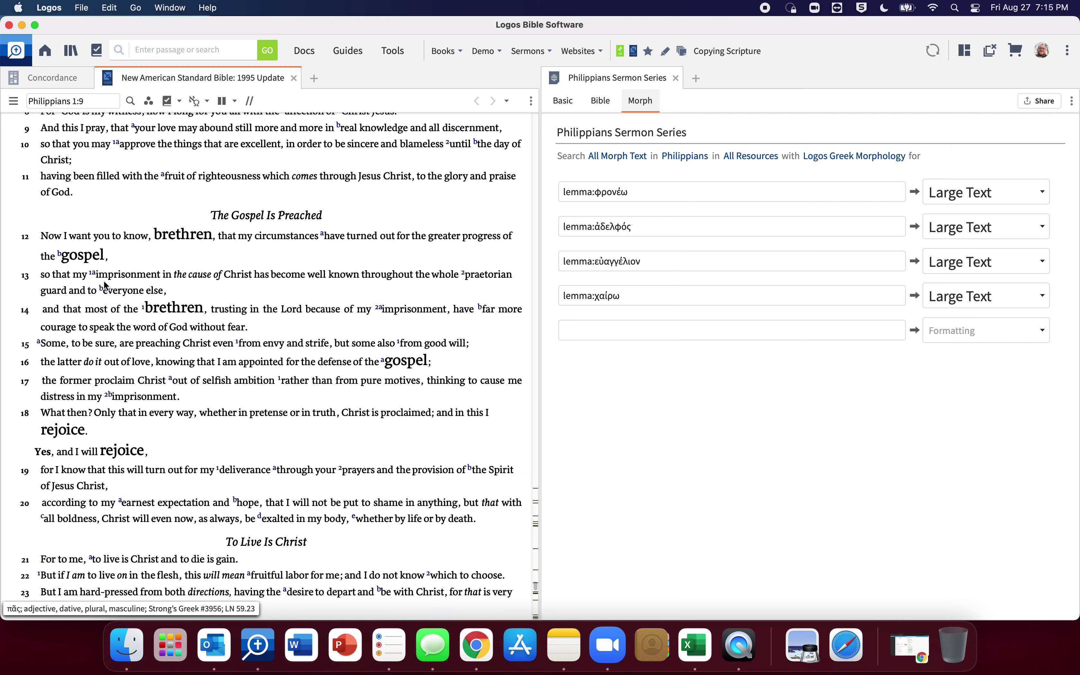
pyautogui.scroll(3, 317, 460)
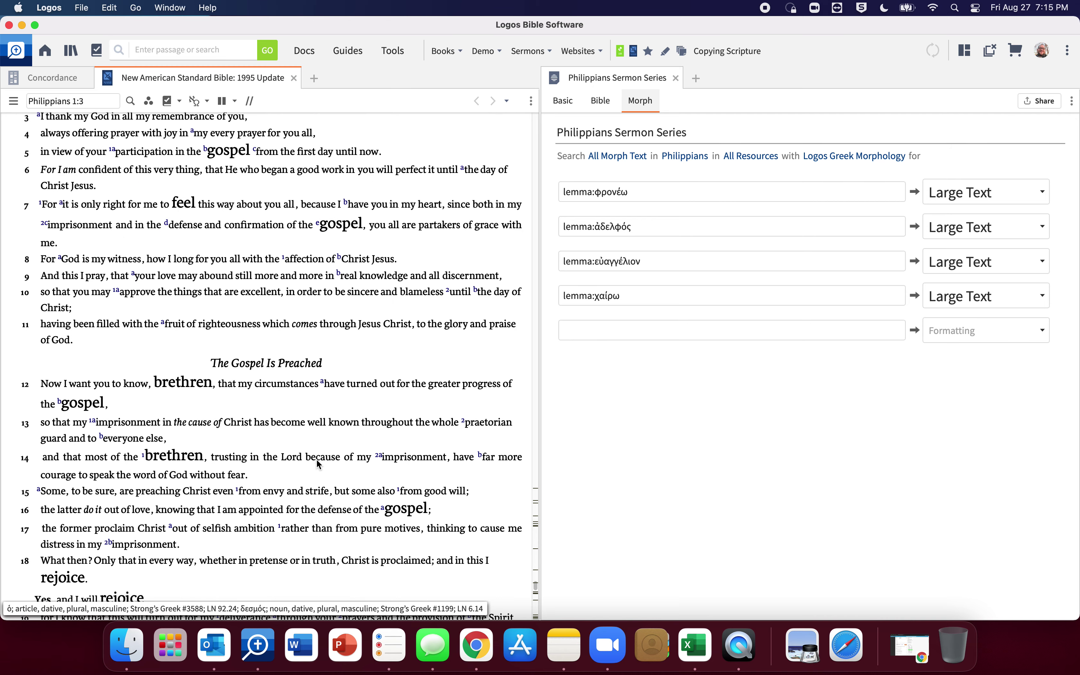
pyautogui.scroll(-2, 316, 459)
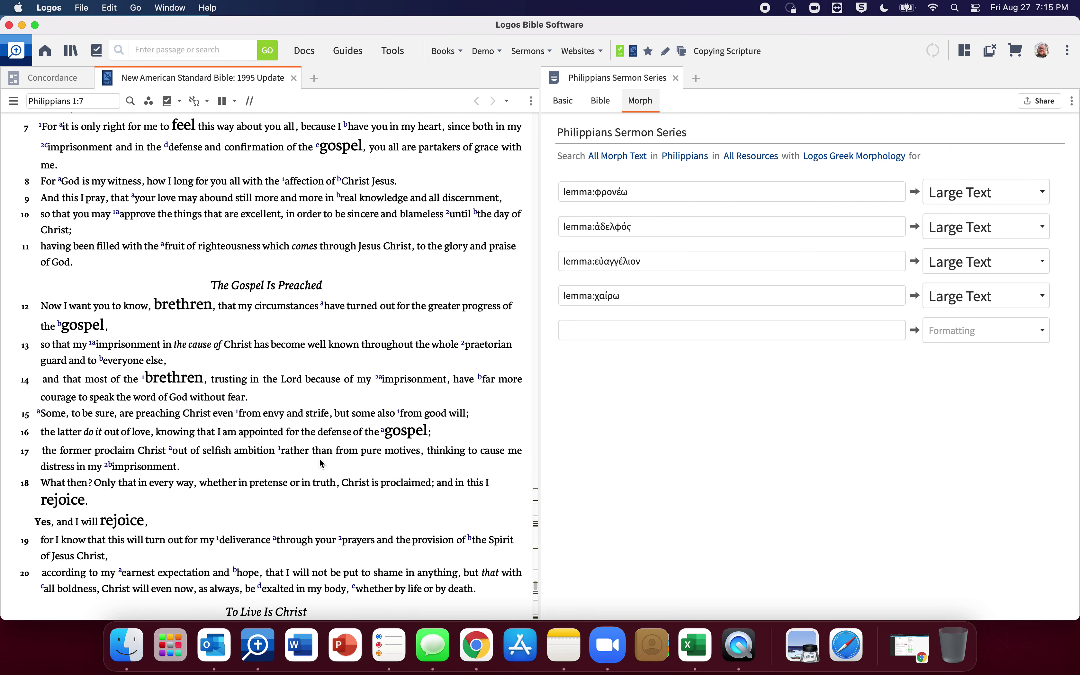
# Check the Philippians Sermon Series entry among the Bible's visual filters and review the start of Philippians 1.
pyautogui.click(148, 100)
pyautogui.scroll(-5, 203, 232)
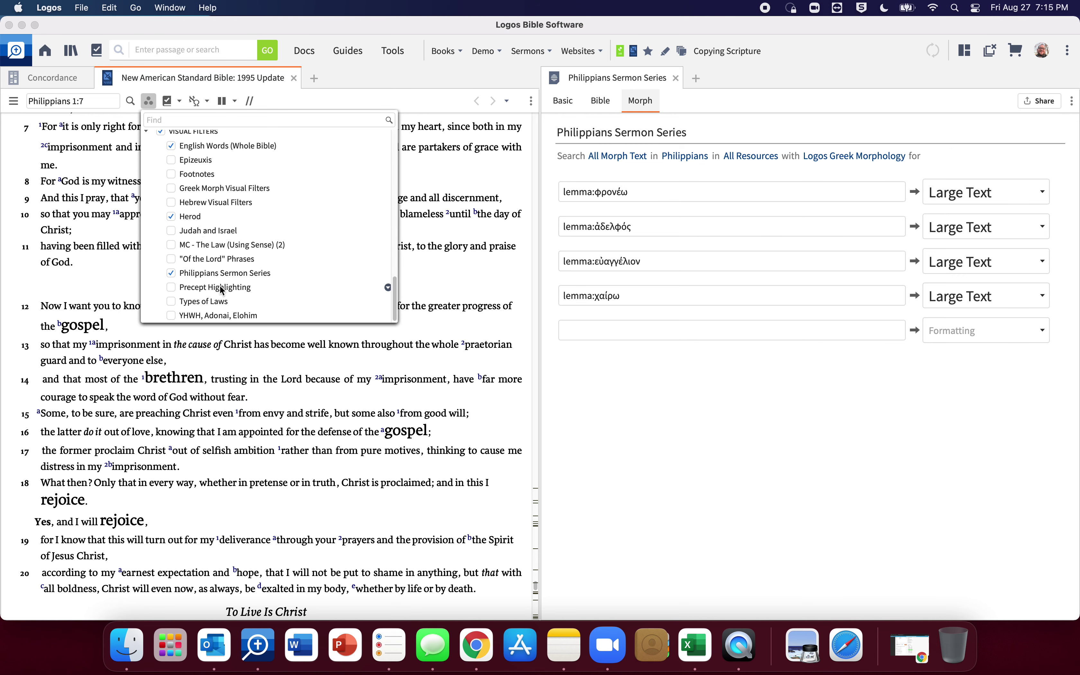
pyautogui.scroll(1, 222, 288)
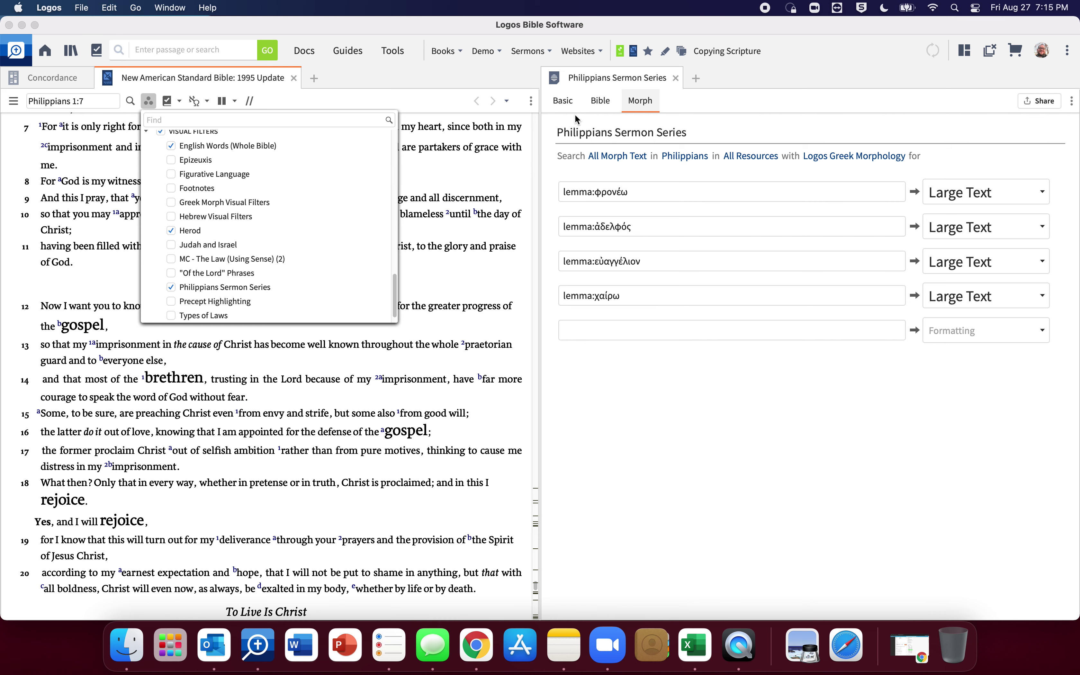
pyautogui.click(600, 77)
pyautogui.scroll(5, 260, 333)
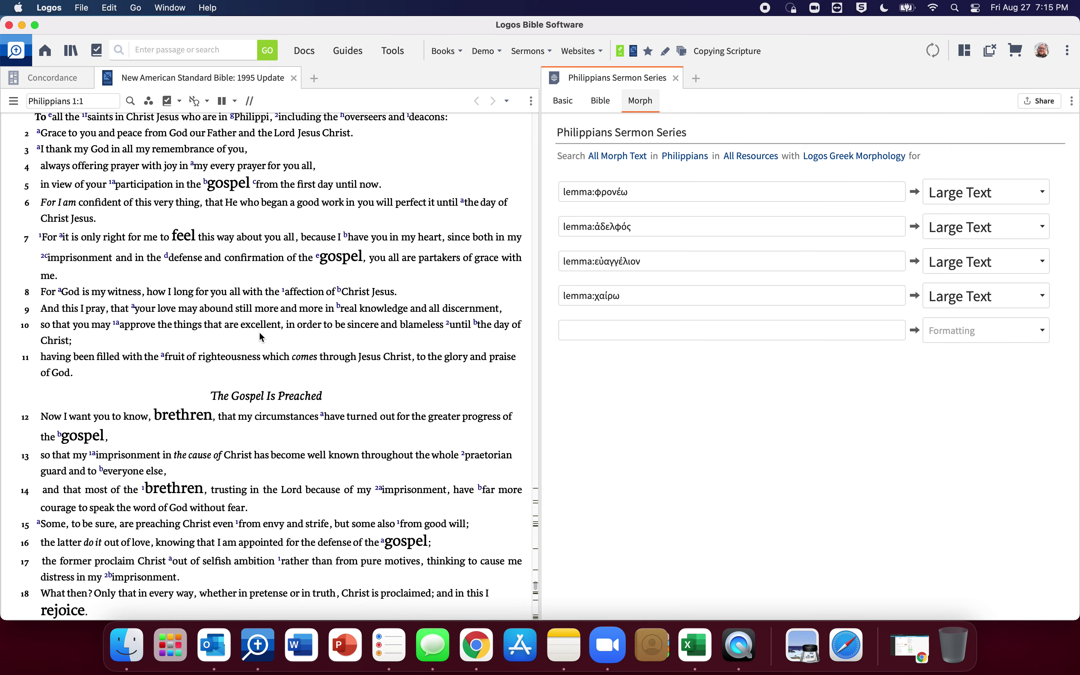
# Review the enlarged words in the Bible text from the start of Philippians 1 to verse 30.
pyautogui.scroll(1, 261, 335)
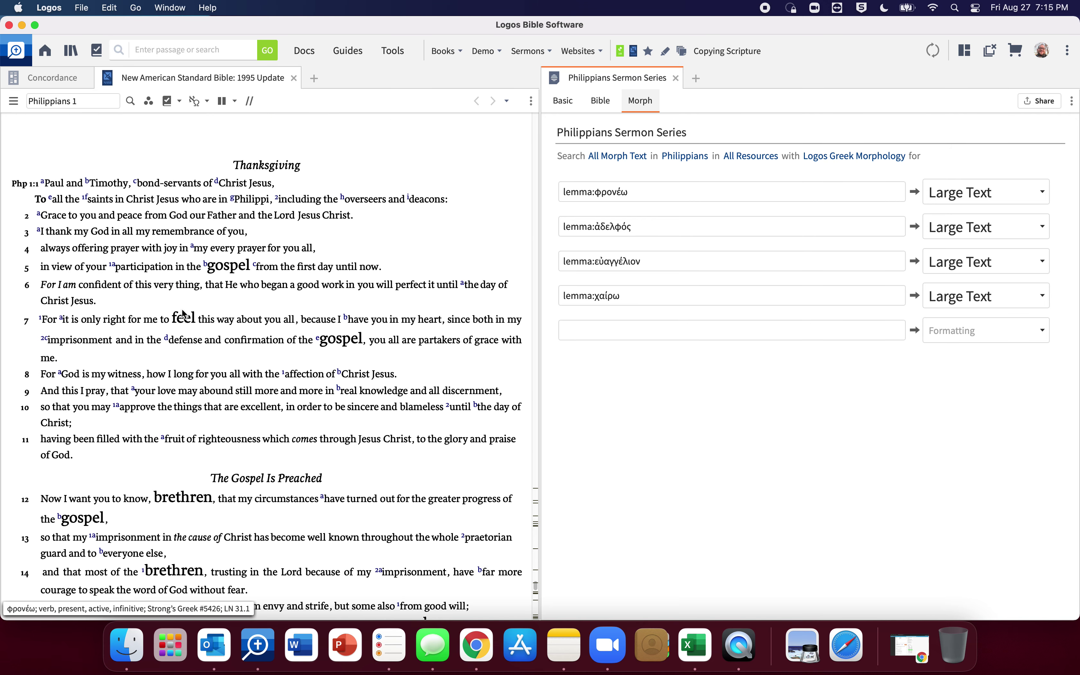
pyautogui.scroll(-3, 330, 345)
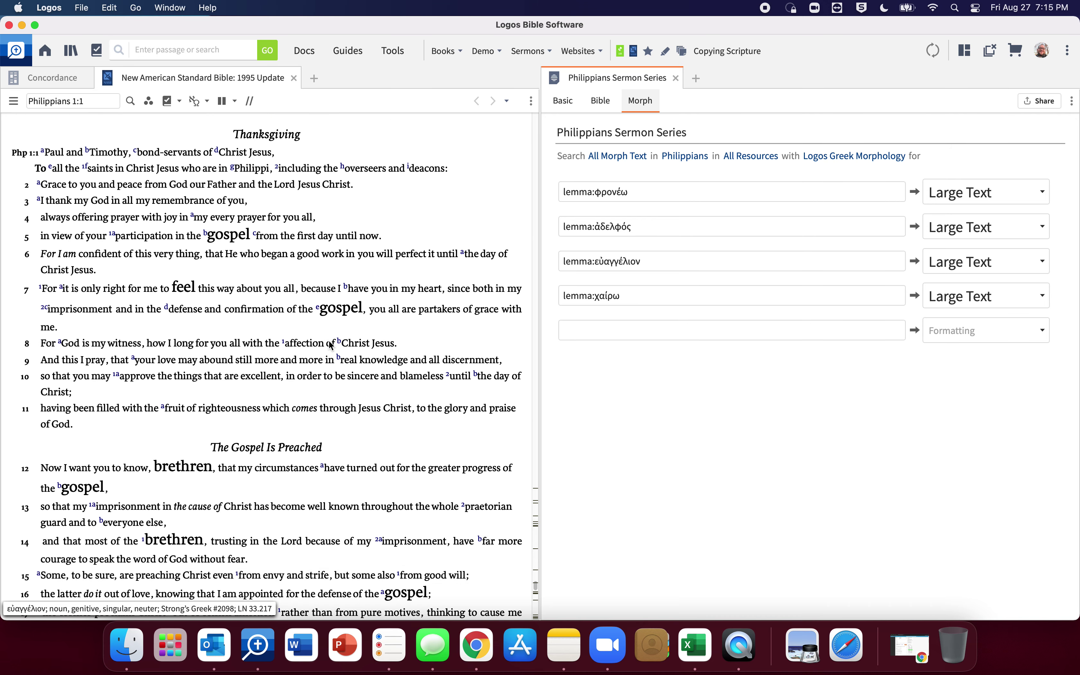
pyautogui.scroll(-10, 327, 340)
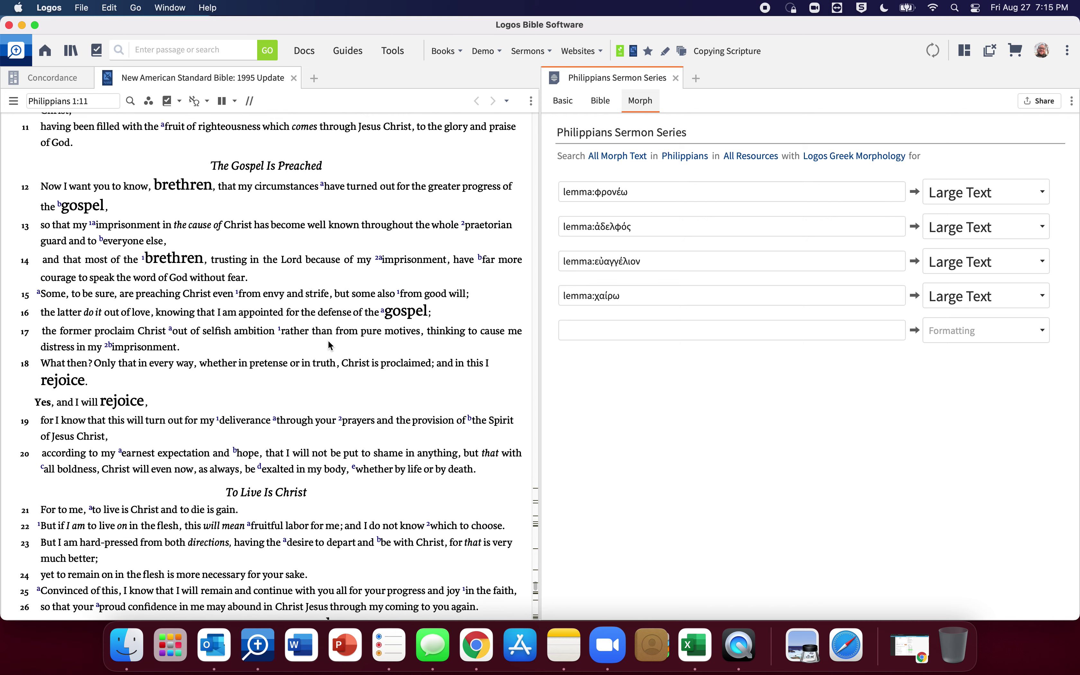
pyautogui.scroll(-5, 328, 341)
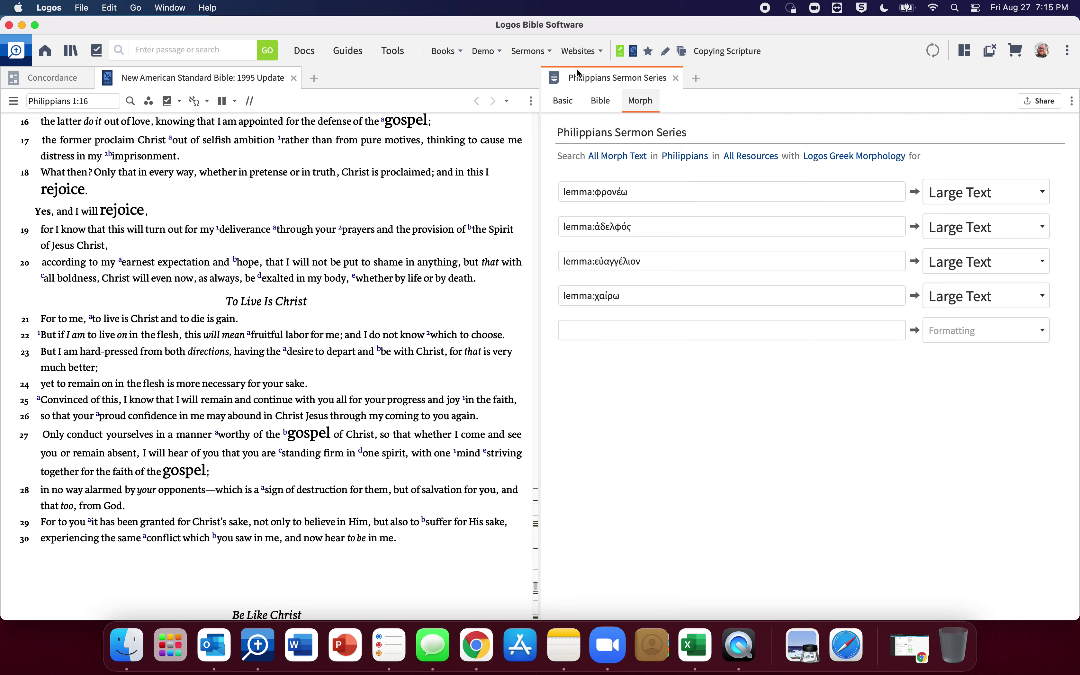
# Look through the Concordance's Philippians lemmas for further frequent words below the four already in the filter.
pyautogui.click(58, 82)
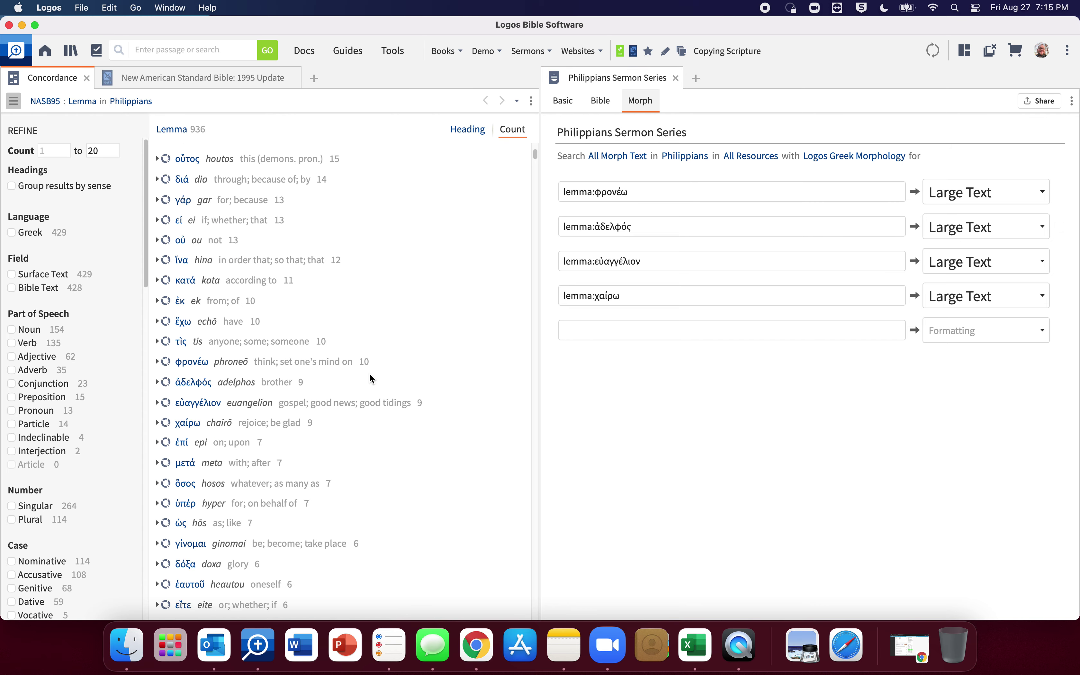
pyautogui.scroll(-5, 370, 375)
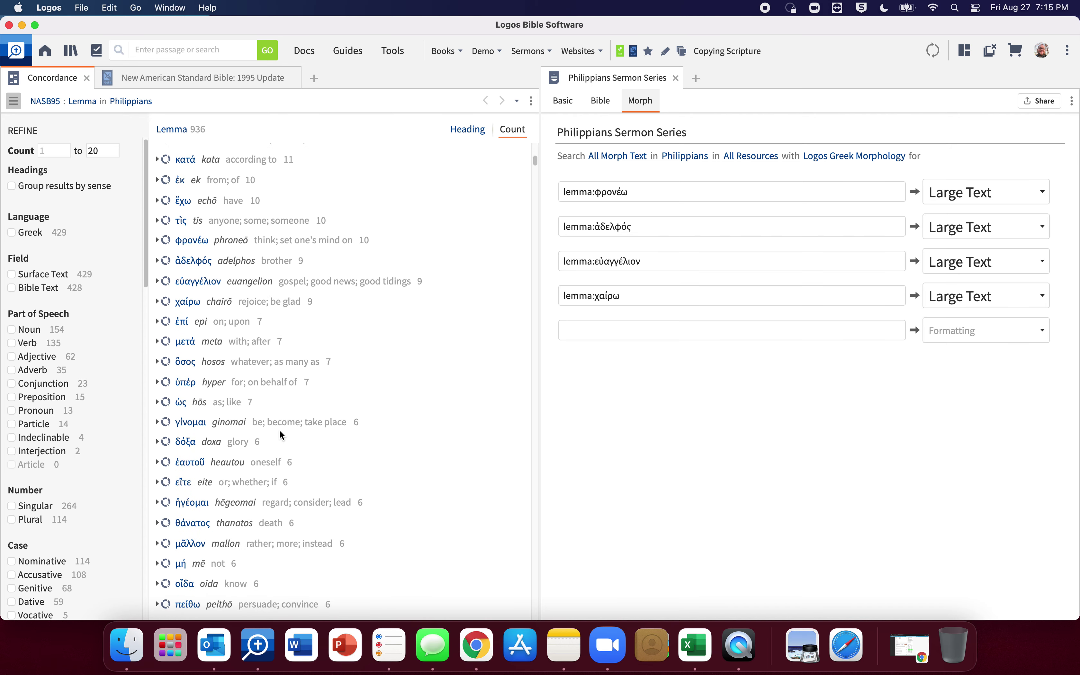
pyautogui.scroll(-3, 298, 480)
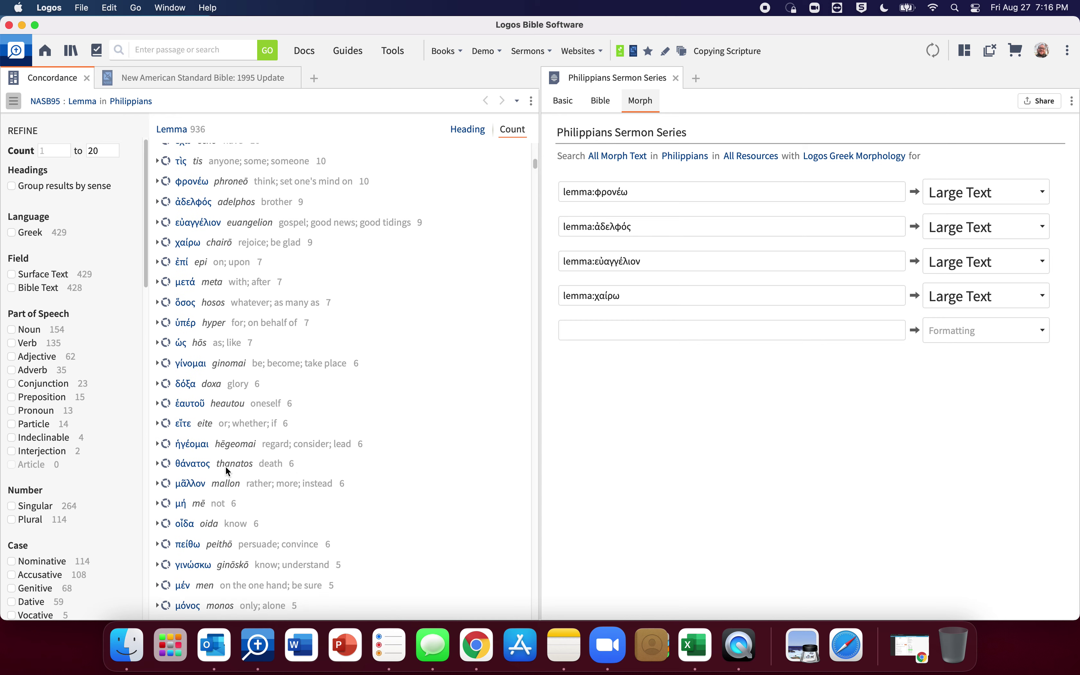
# Run a Passage Guide on Philippians to list the book's important words.
pyautogui.click(247, 77)
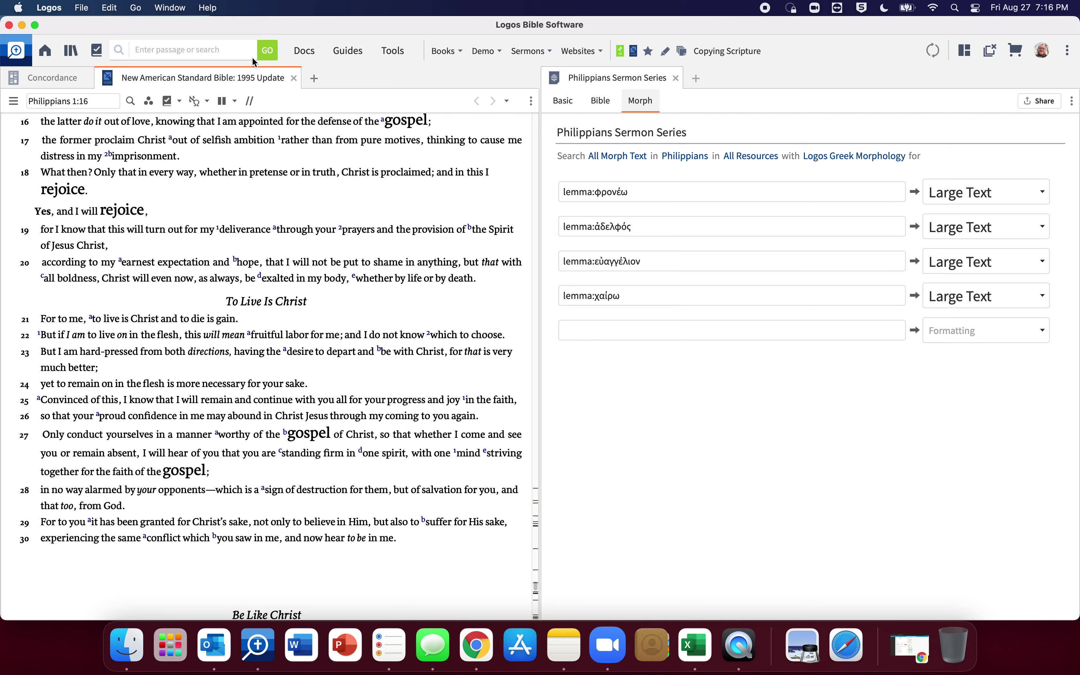
pyautogui.click(354, 52)
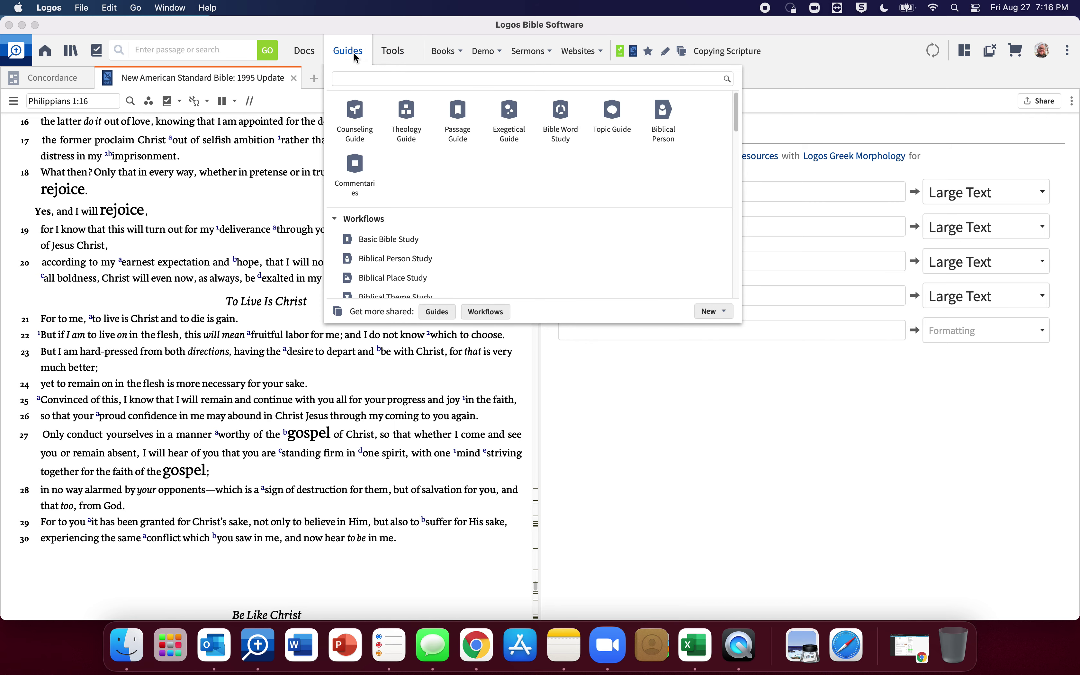
pyautogui.click(457, 117)
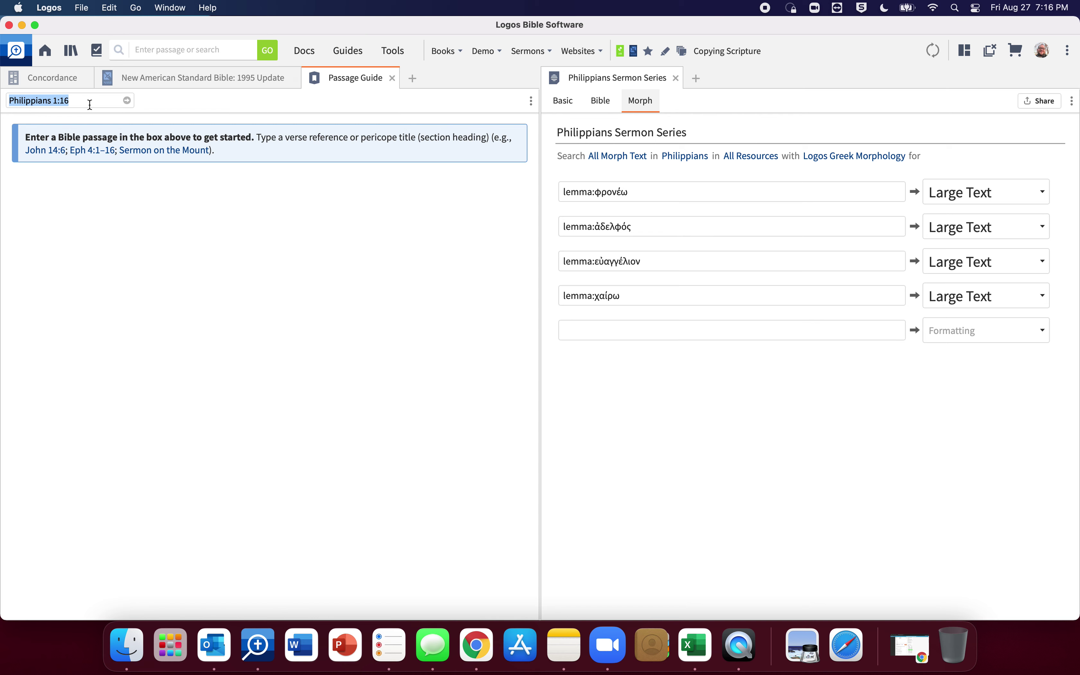
pyautogui.write('Philippians')
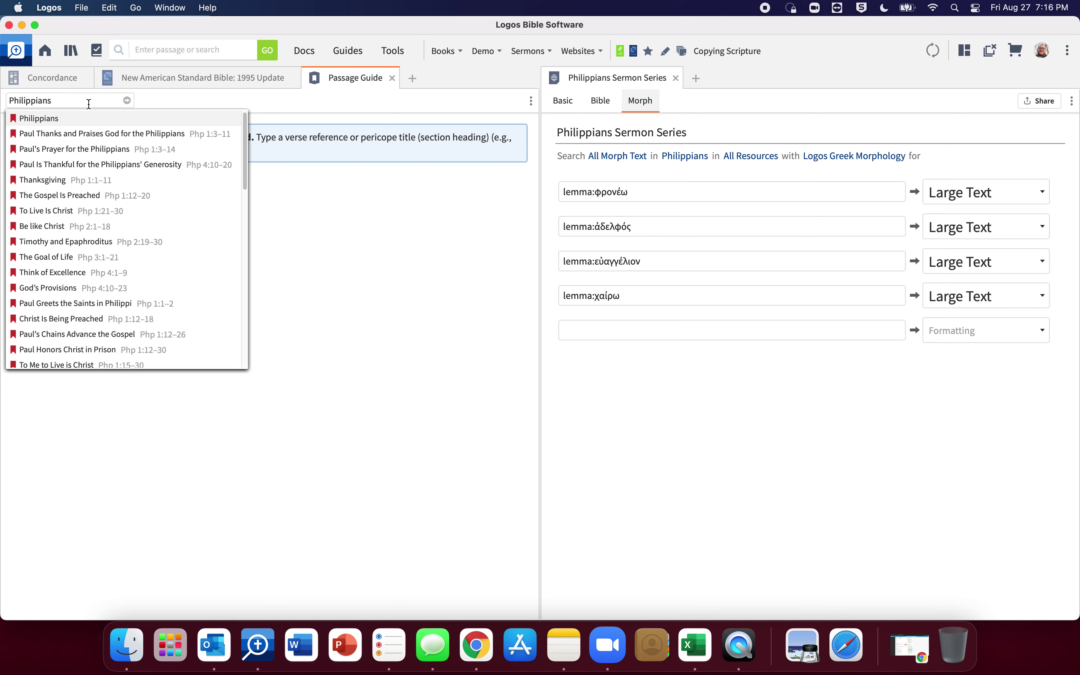
pyautogui.press('Return')
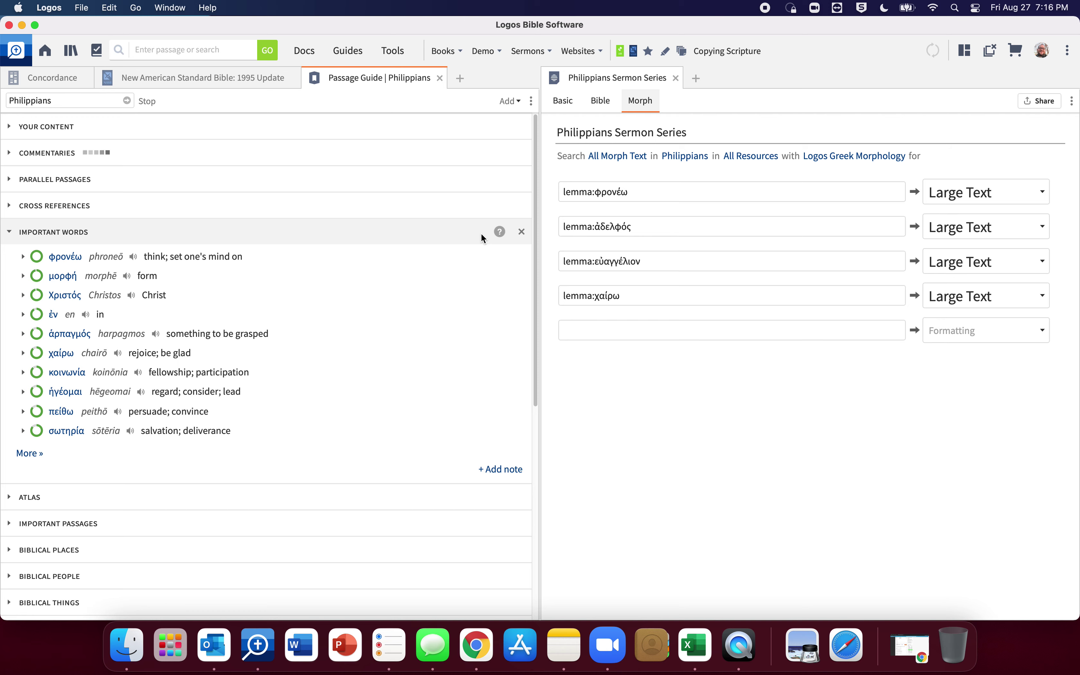
pyautogui.moveTo(498, 235)
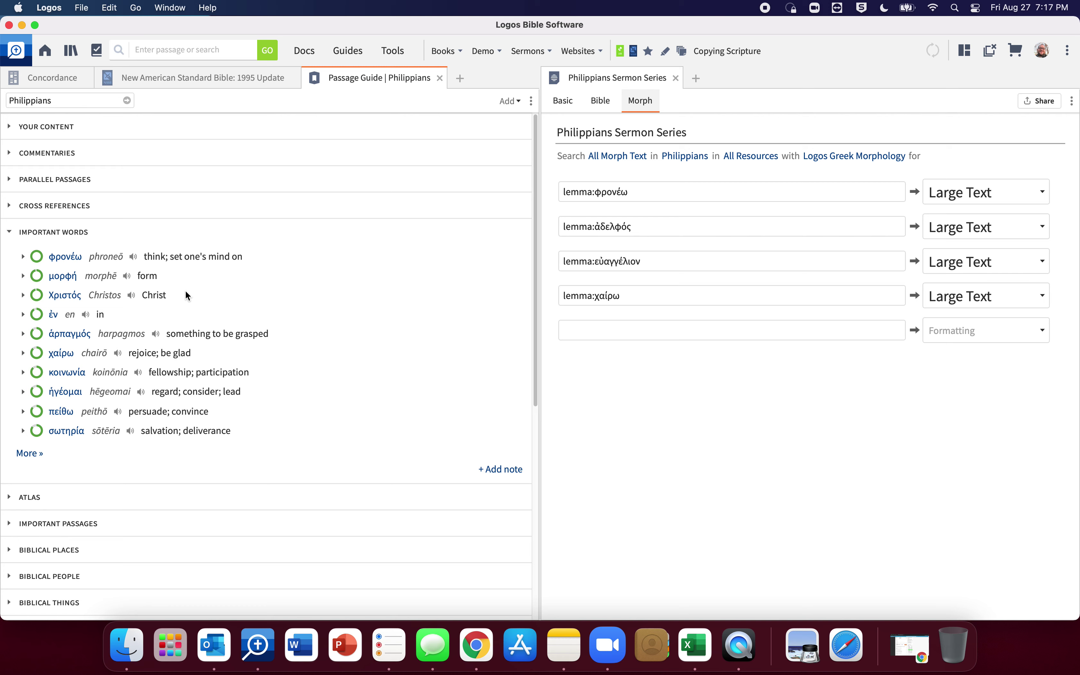
# Copy the lemma μορφή from the guide's important words and add lemma:μορφή as the filter's fifth search term.
pyautogui.rightClick(68, 282)
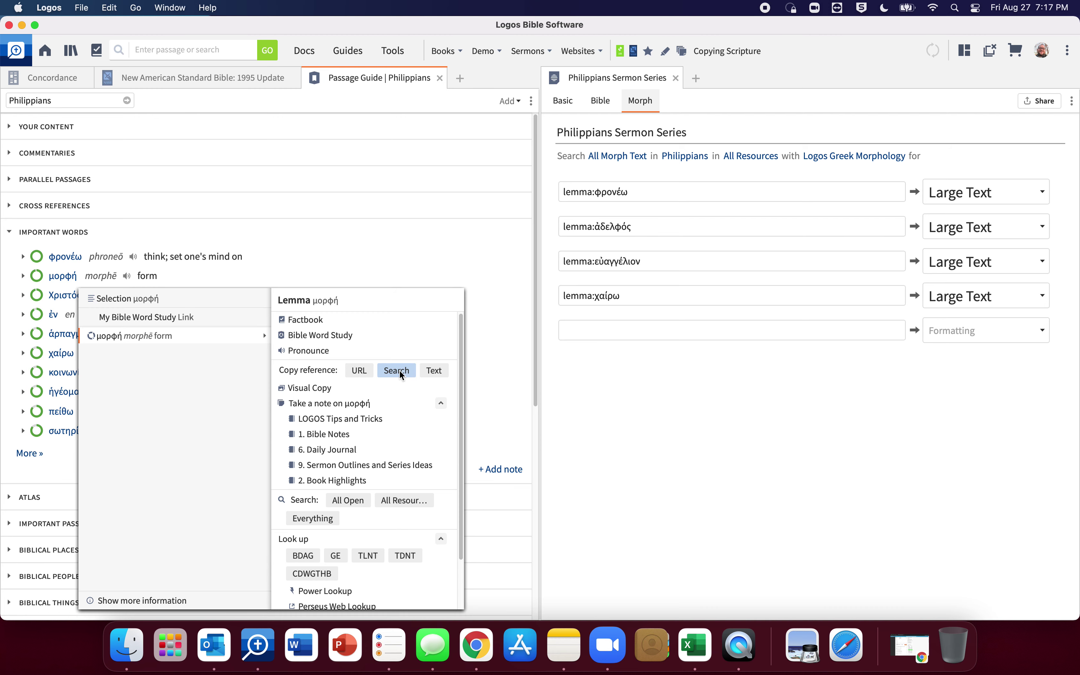
pyautogui.click(430, 370)
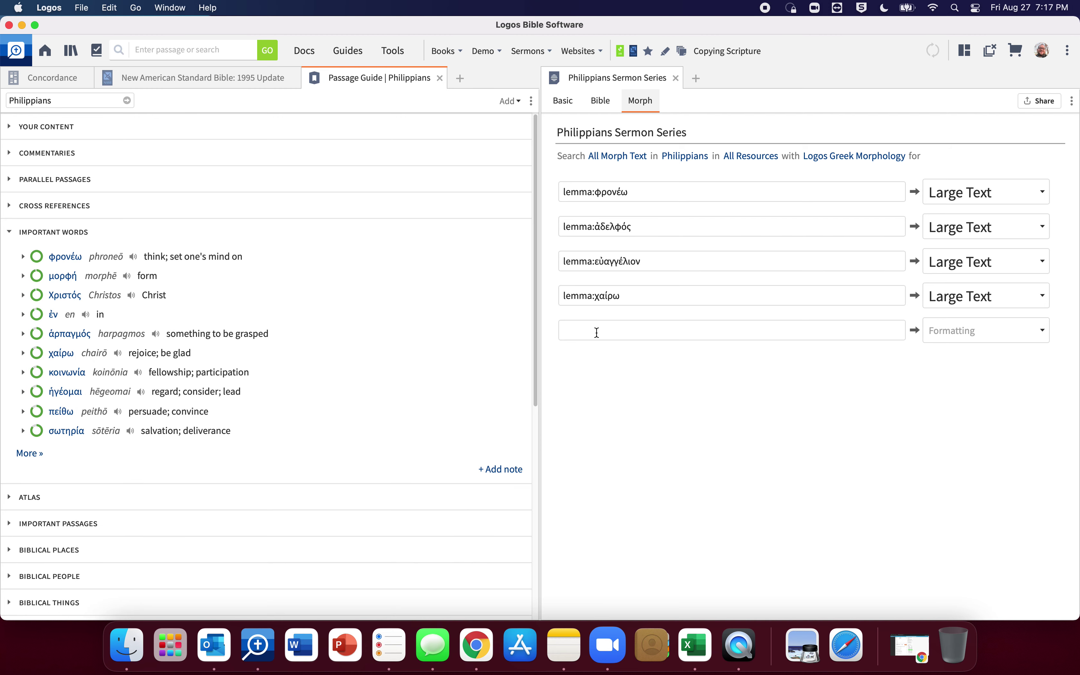
pyautogui.click(596, 332)
pyautogui.write('lemm')
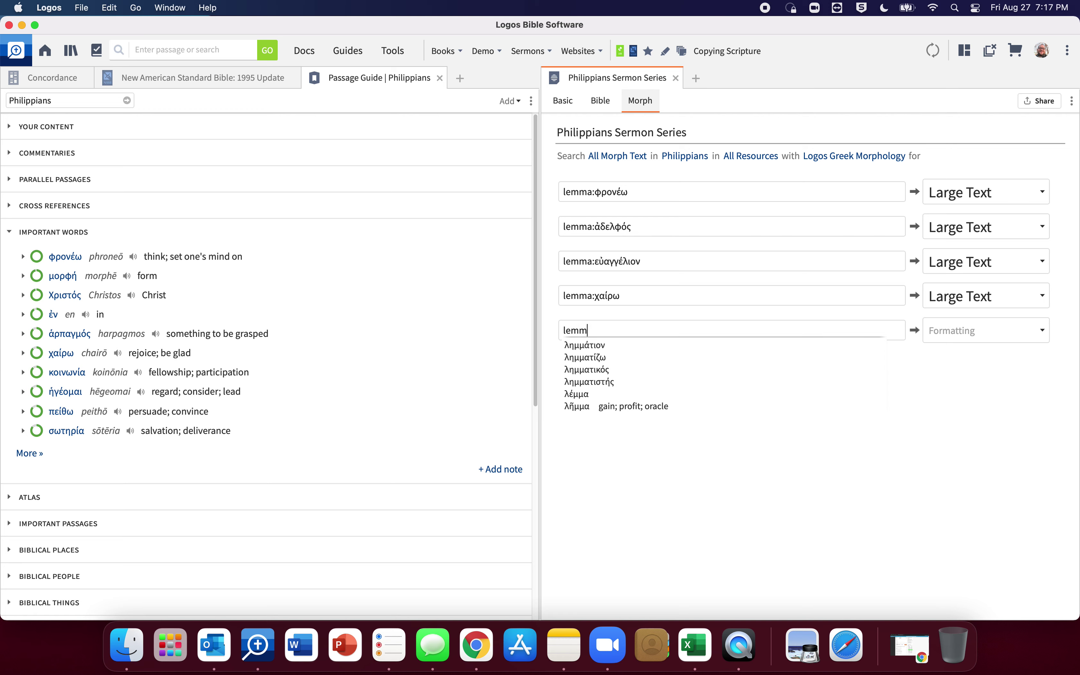
pyautogui.write('a:')
pyautogui.press('super+v')
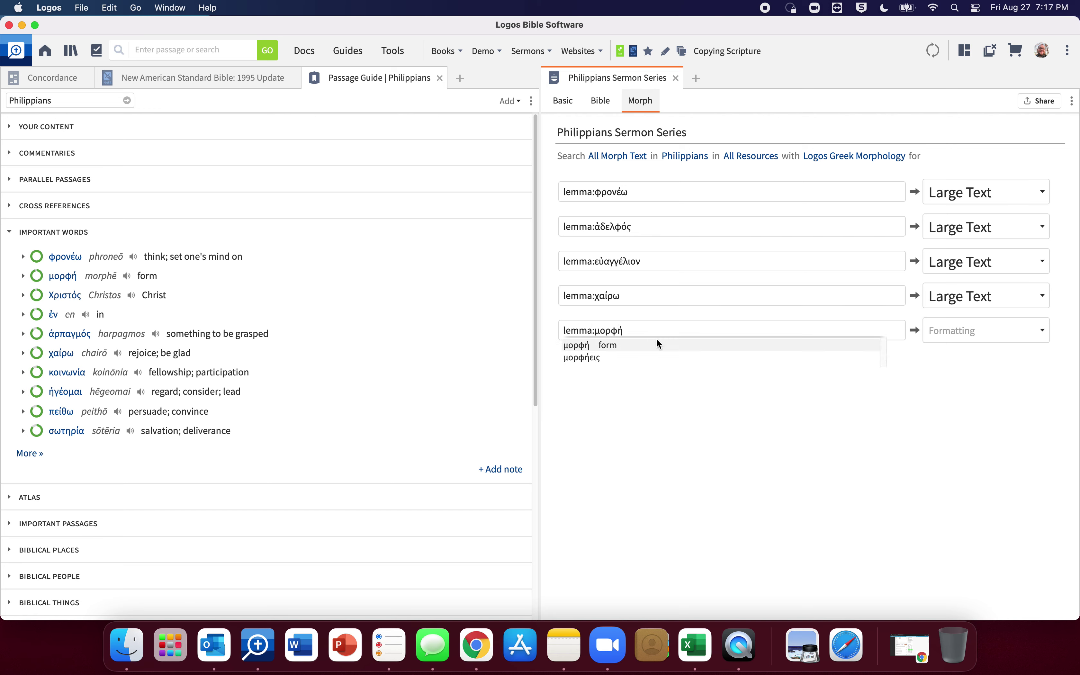
pyautogui.click(656, 339)
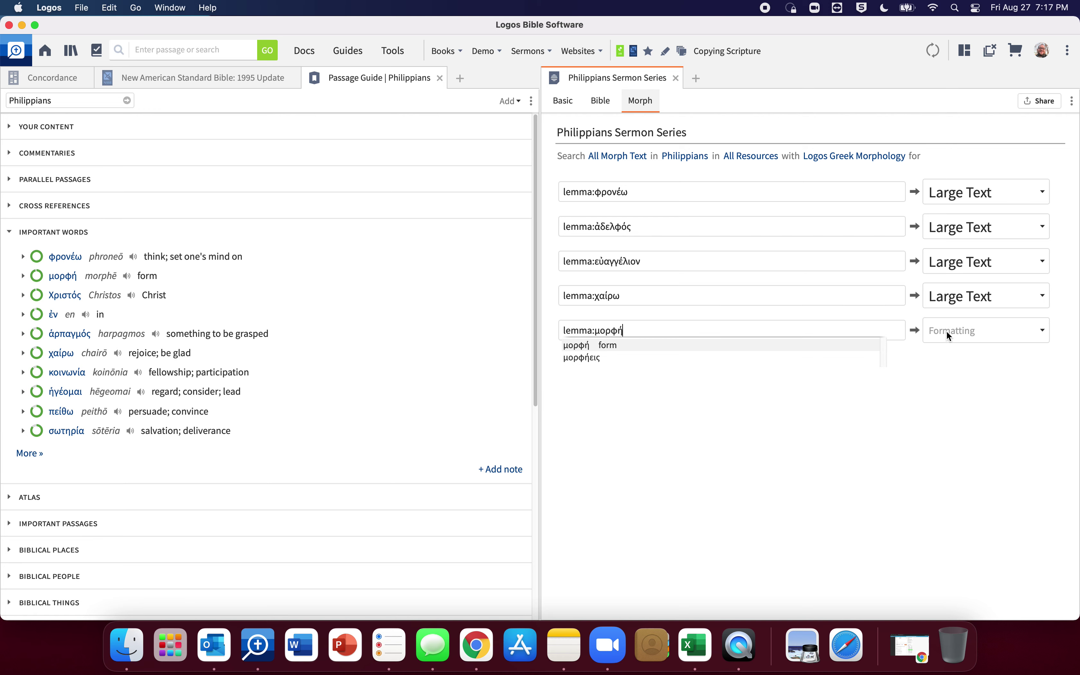
# Apply the Large Text formatting to the lemma:μορφή term in the visual filter.
pyautogui.click(982, 324)
pyautogui.scroll(-5, 978, 277)
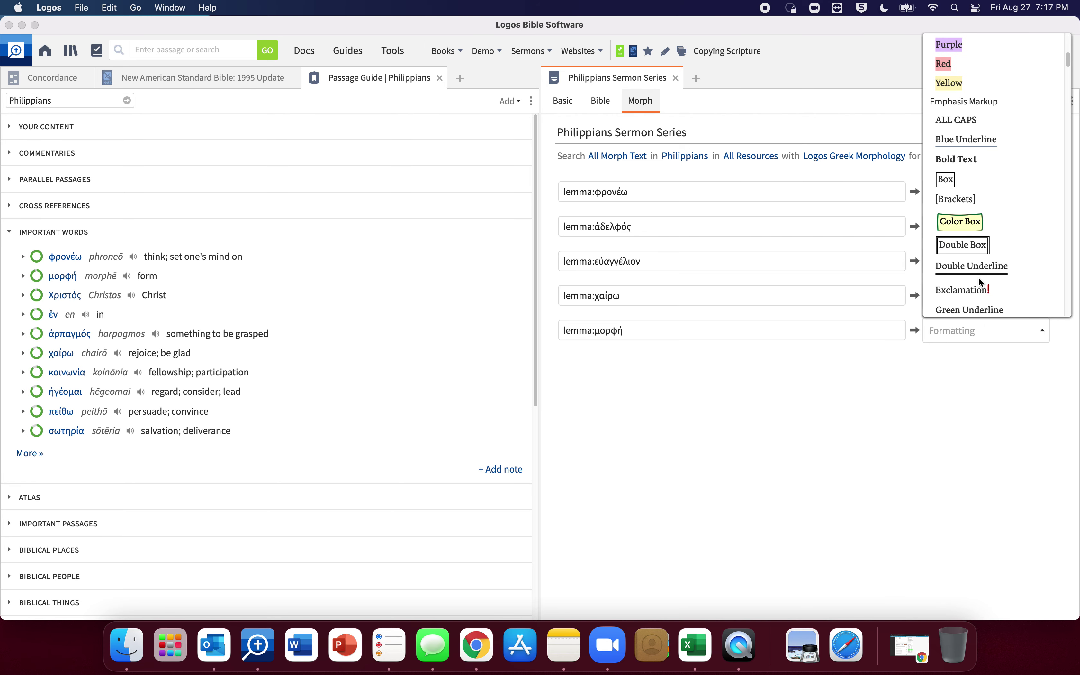
pyautogui.scroll(-4, 979, 276)
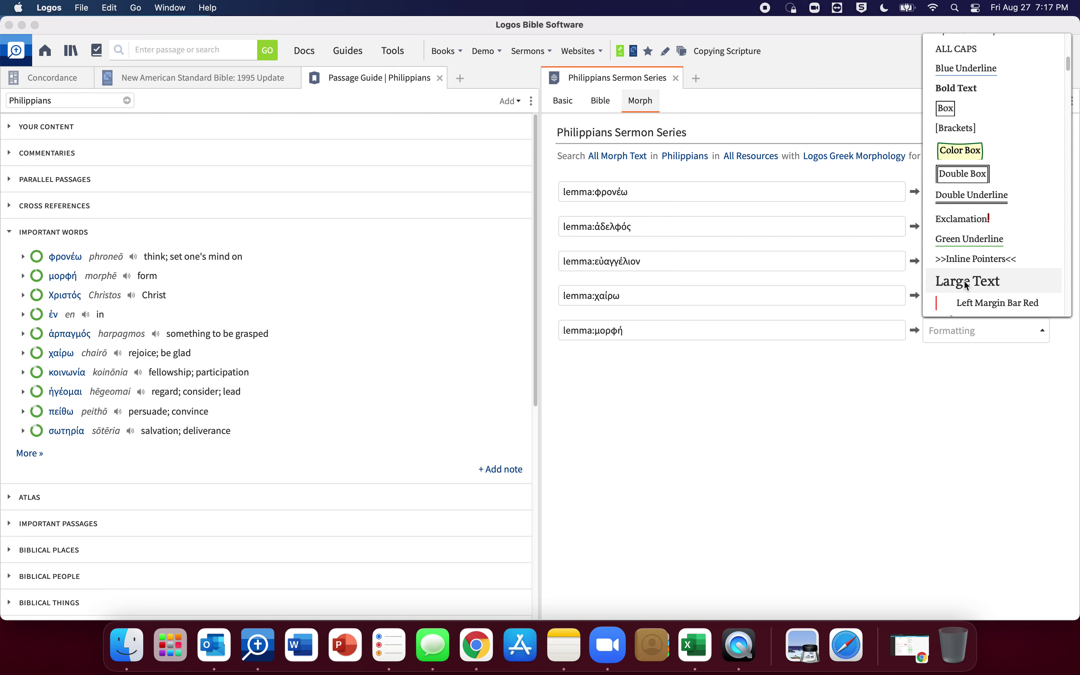
pyautogui.click(963, 280)
pyautogui.click(960, 335)
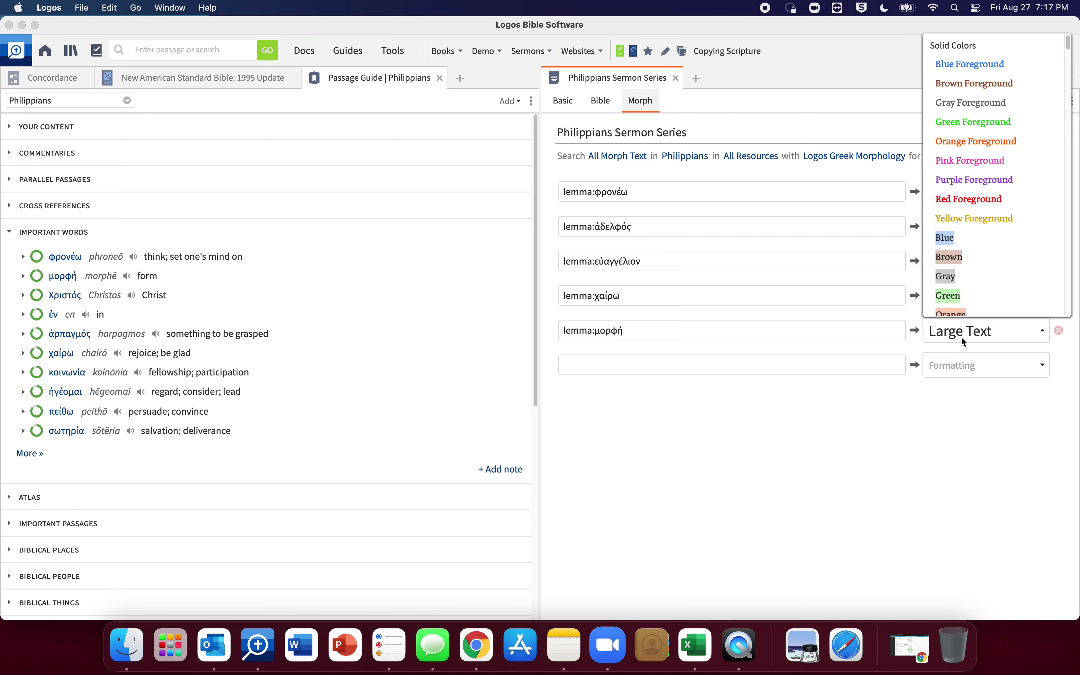
pyautogui.scroll(-3, 973, 277)
pyautogui.click(761, 410)
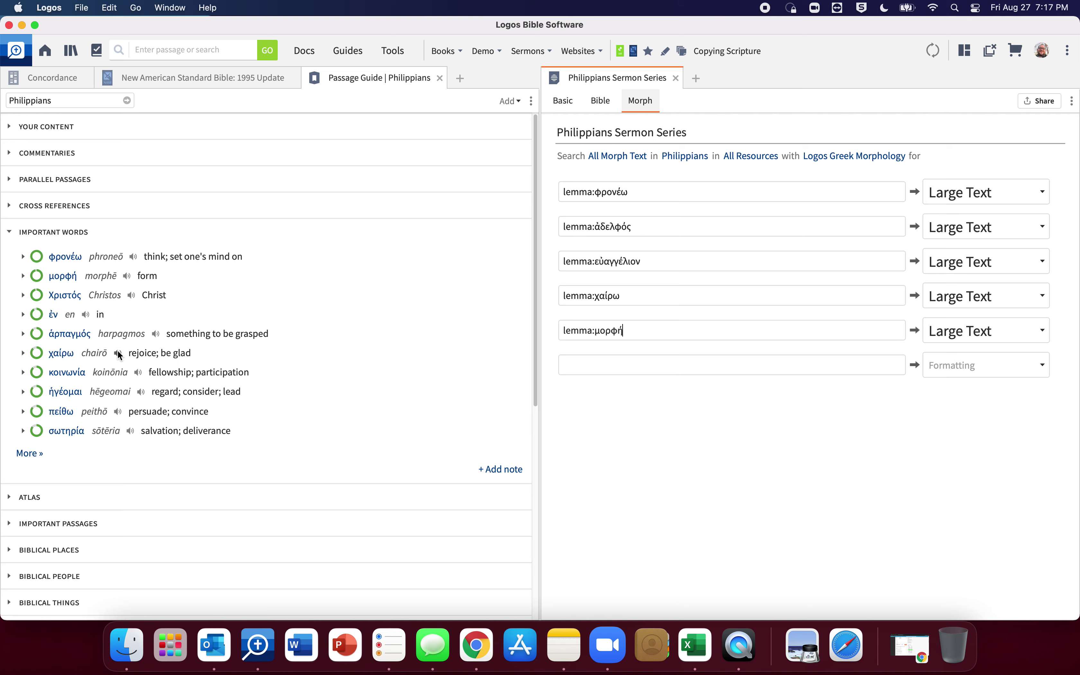
# Copy ἁρπαγμός from the guide's important words and add it as the filter's sixth search term.
pyautogui.rightClick(63, 341)
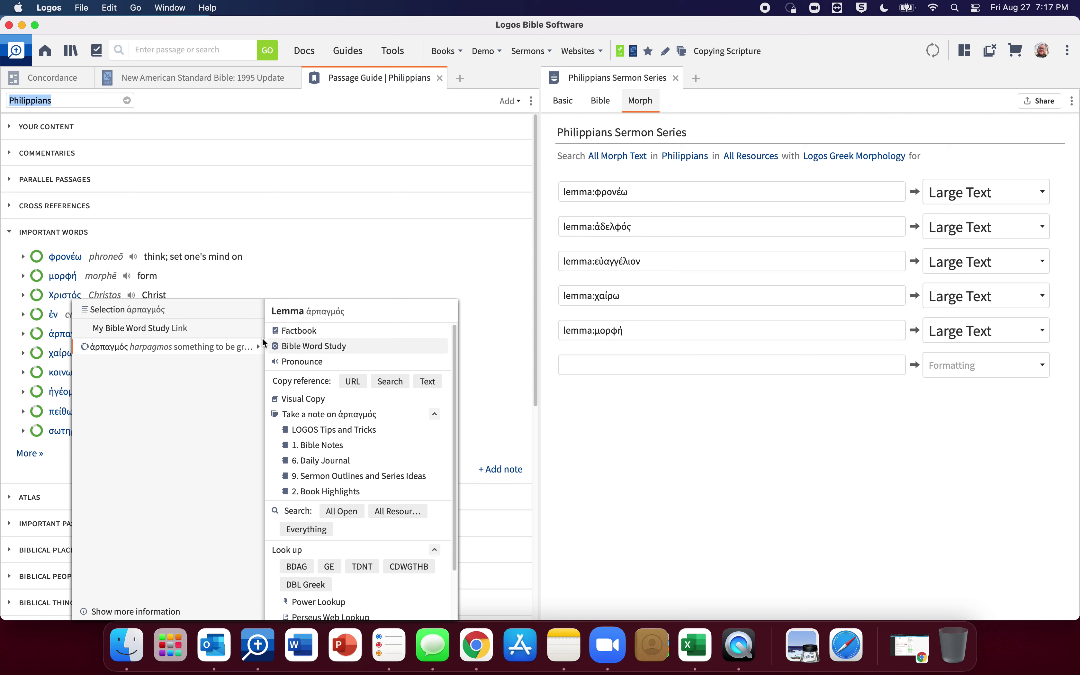
pyautogui.click(422, 383)
pyautogui.click(609, 371)
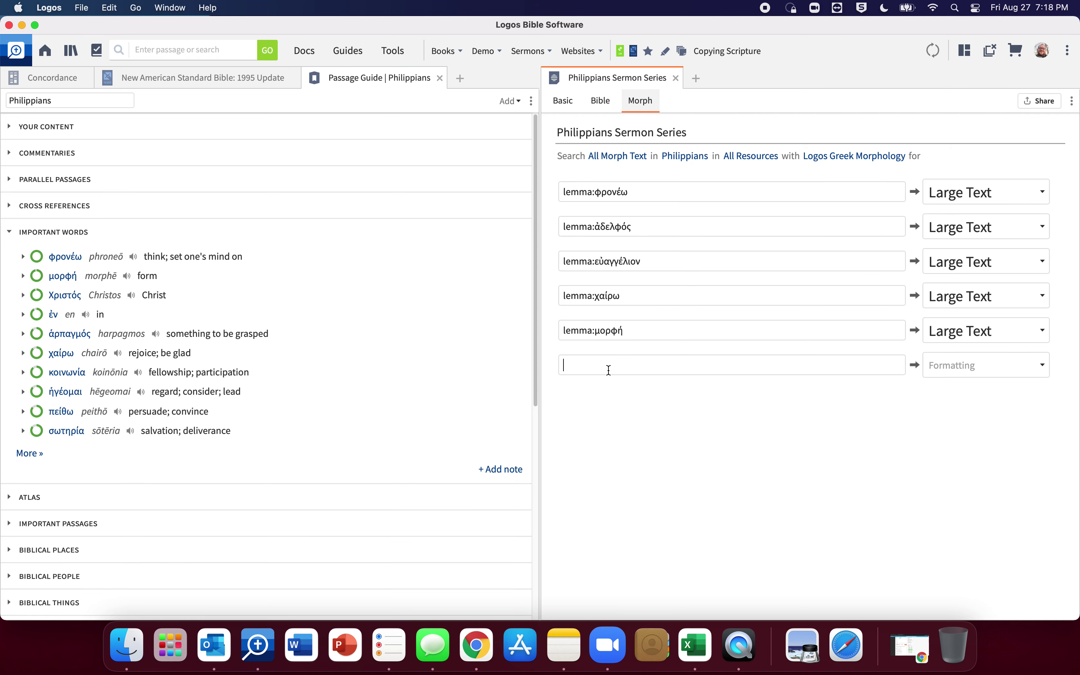
pyautogui.press('super+v')
# Assign the Large Text formatting to the ἁρπαγμός term in the visual filter.
pyautogui.click(988, 364)
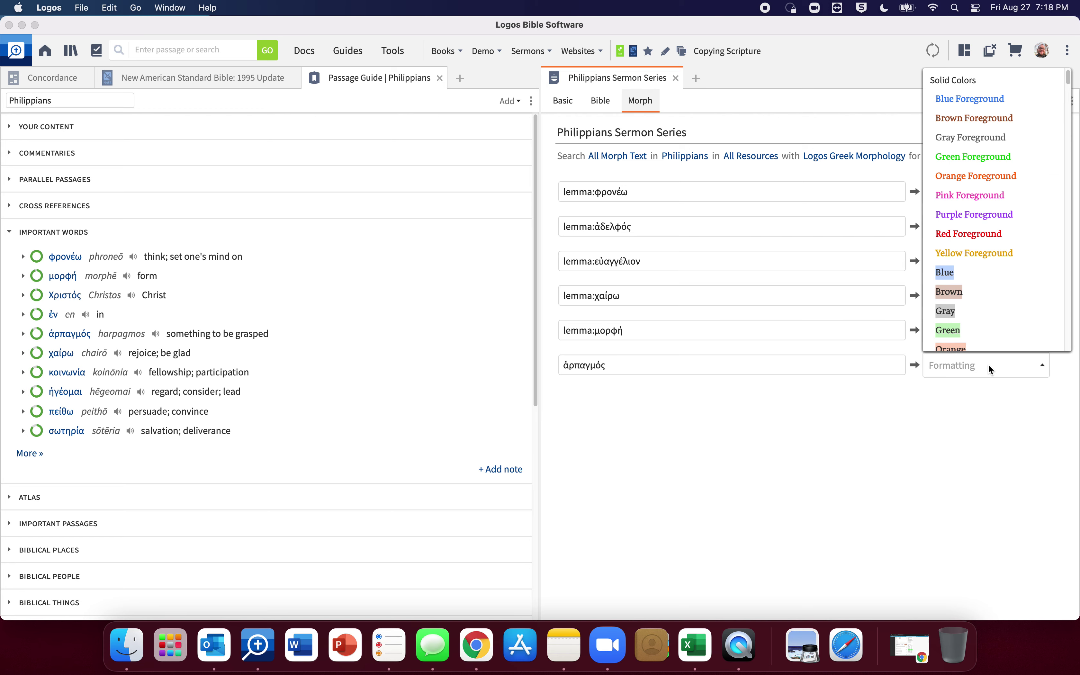
pyautogui.scroll(-3, 971, 324)
pyautogui.scroll(-4, 976, 324)
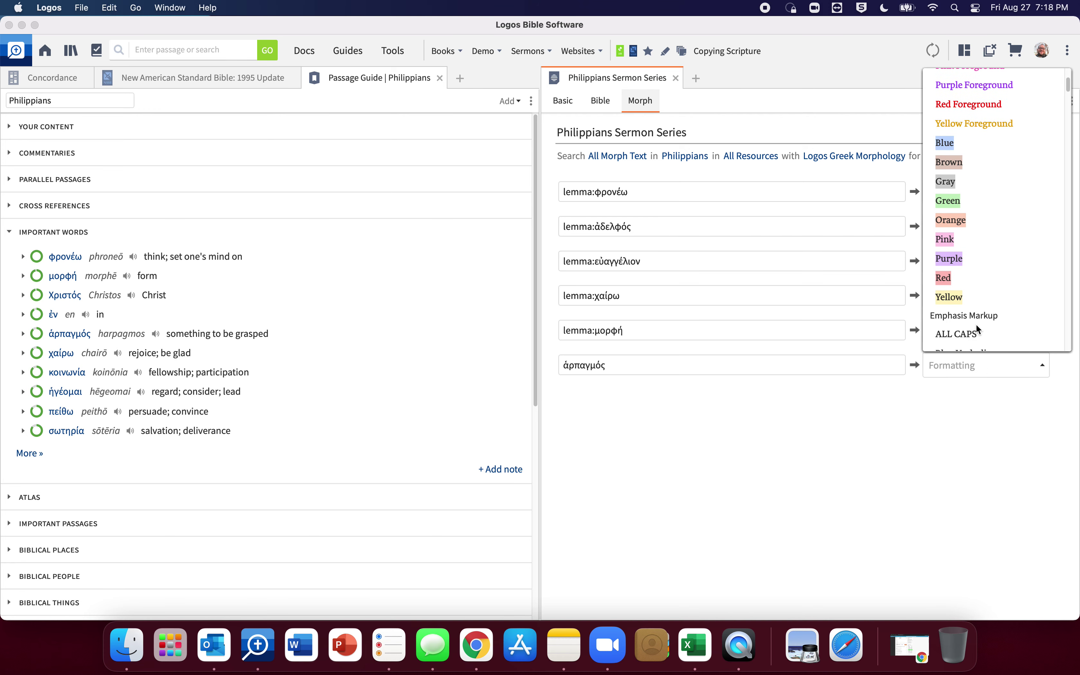
pyautogui.scroll(-5, 962, 323)
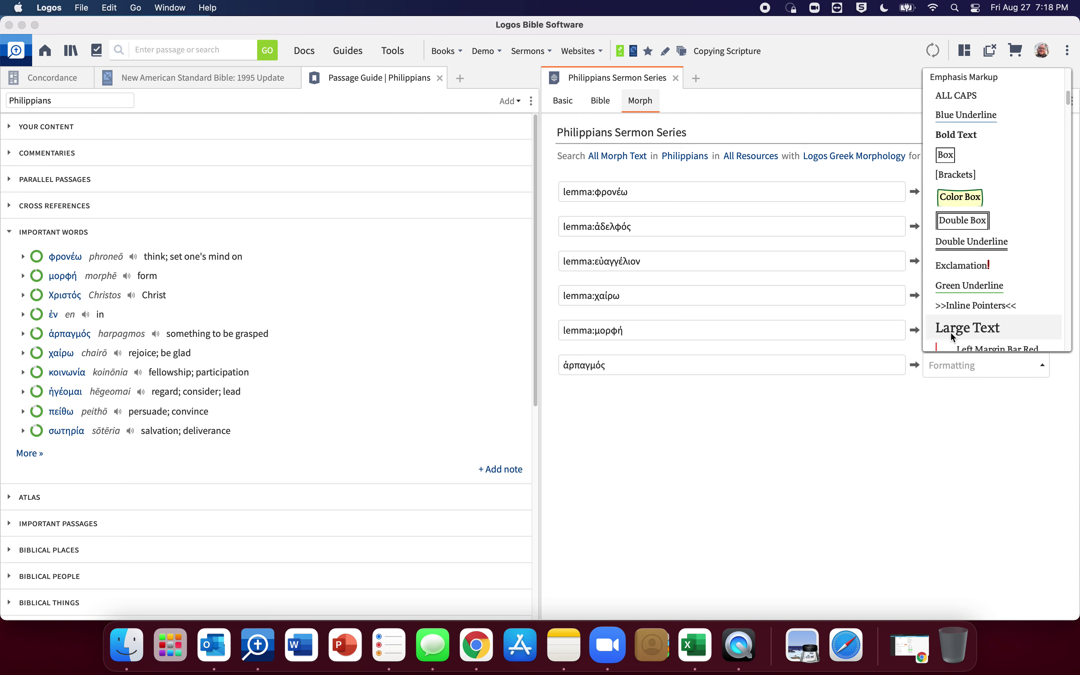
pyautogui.click(950, 331)
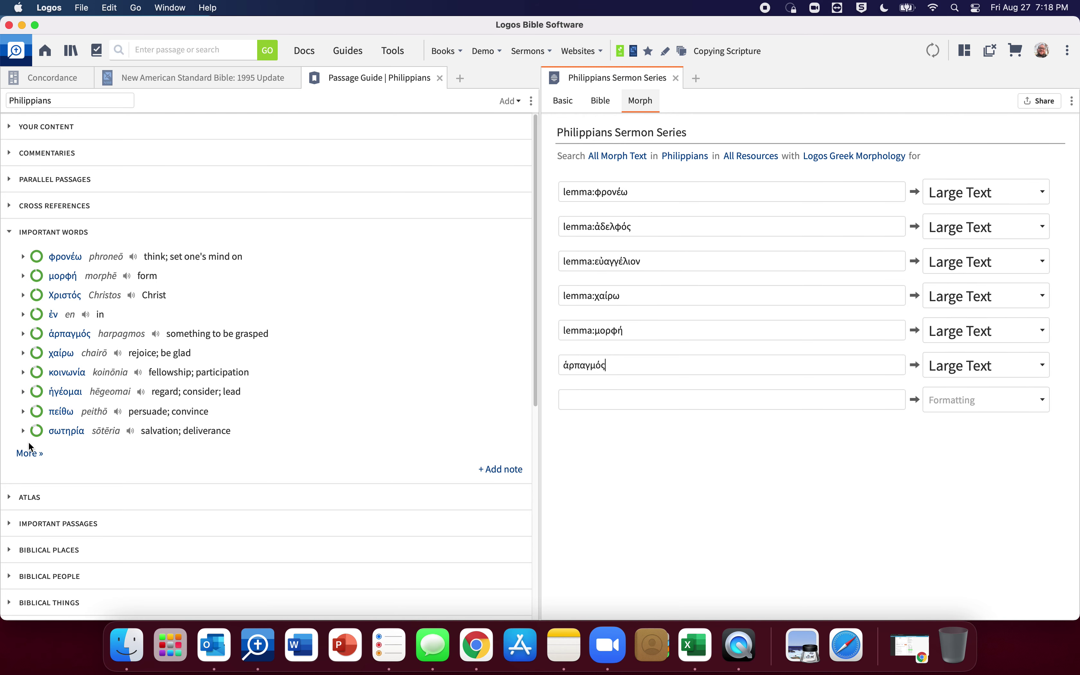
# Expand the guide's list of important words and check the filter's formatting in the NASB95 text of Philippians 1.
pyautogui.click(24, 452)
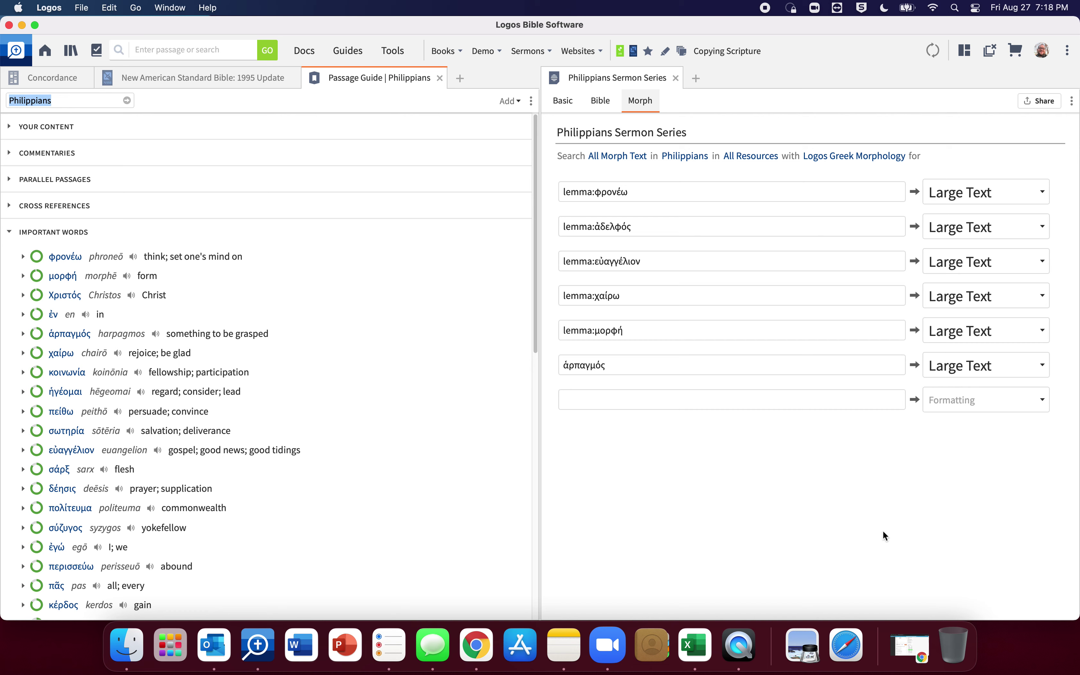
pyautogui.click(223, 79)
pyautogui.scroll(4, 399, 327)
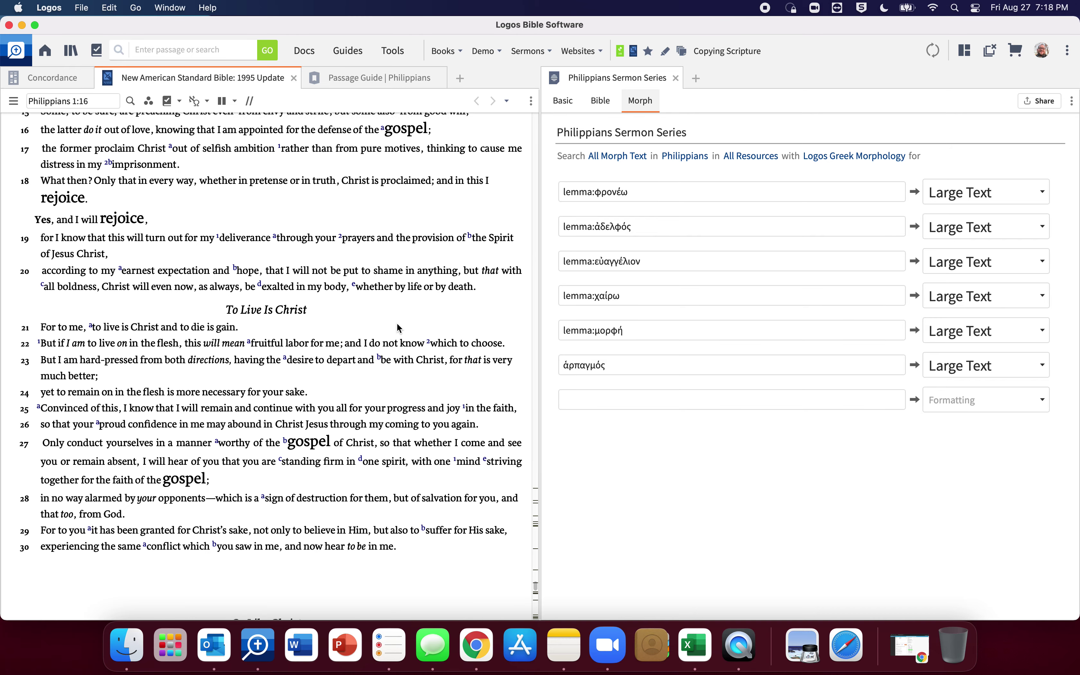
pyautogui.scroll(6, 398, 327)
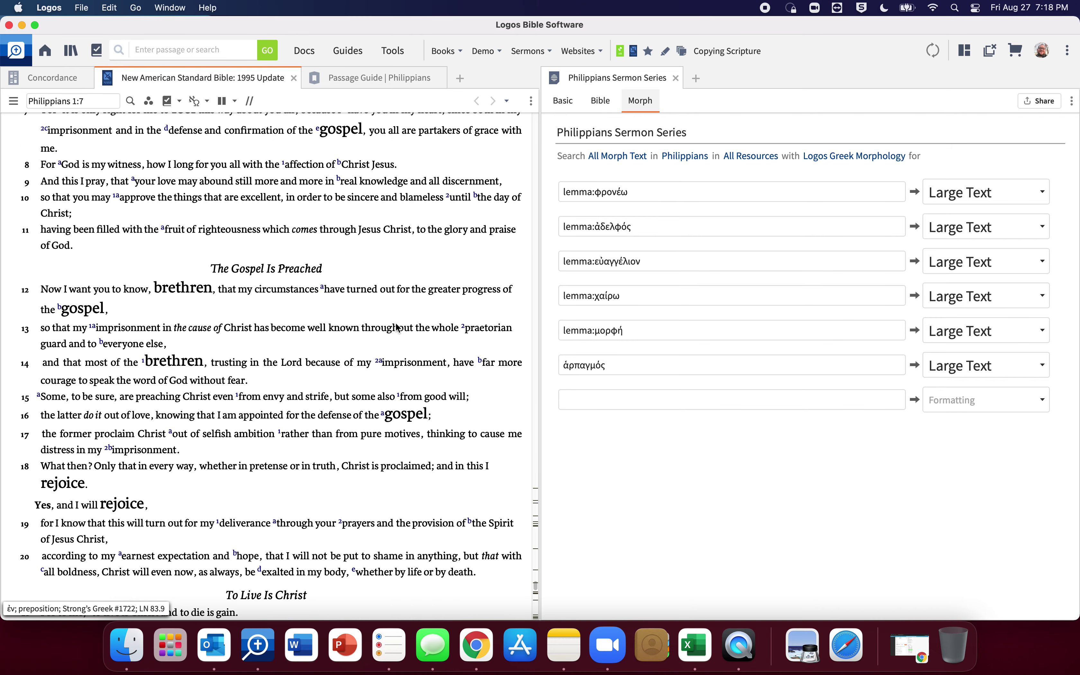
pyautogui.scroll(3, 396, 323)
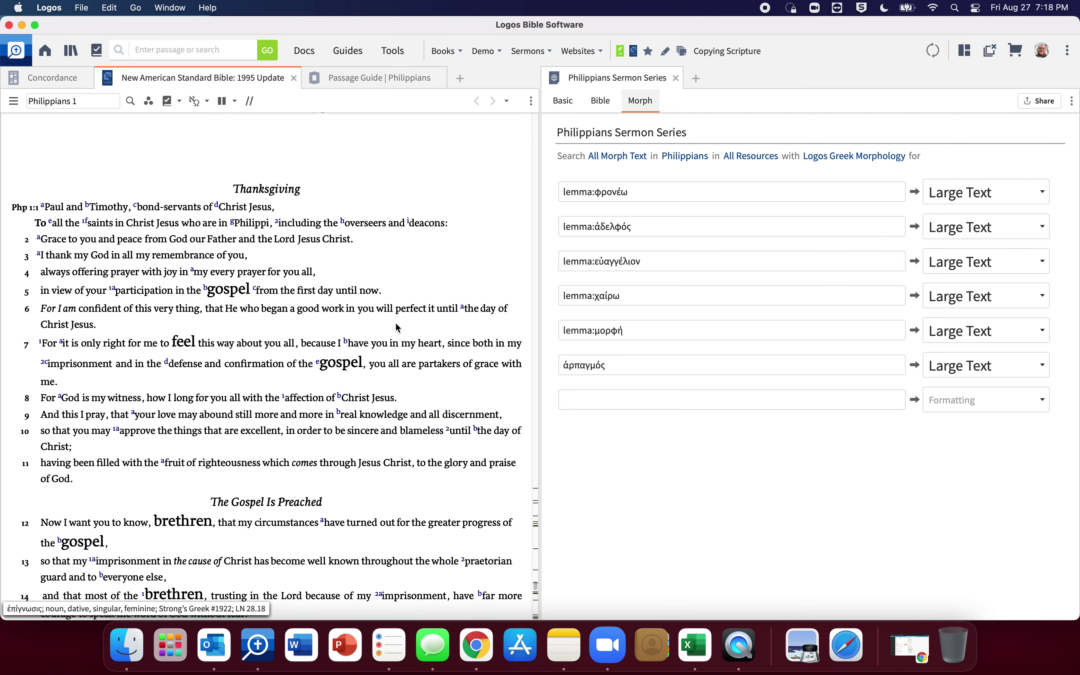
pyautogui.scroll(-2, 393, 324)
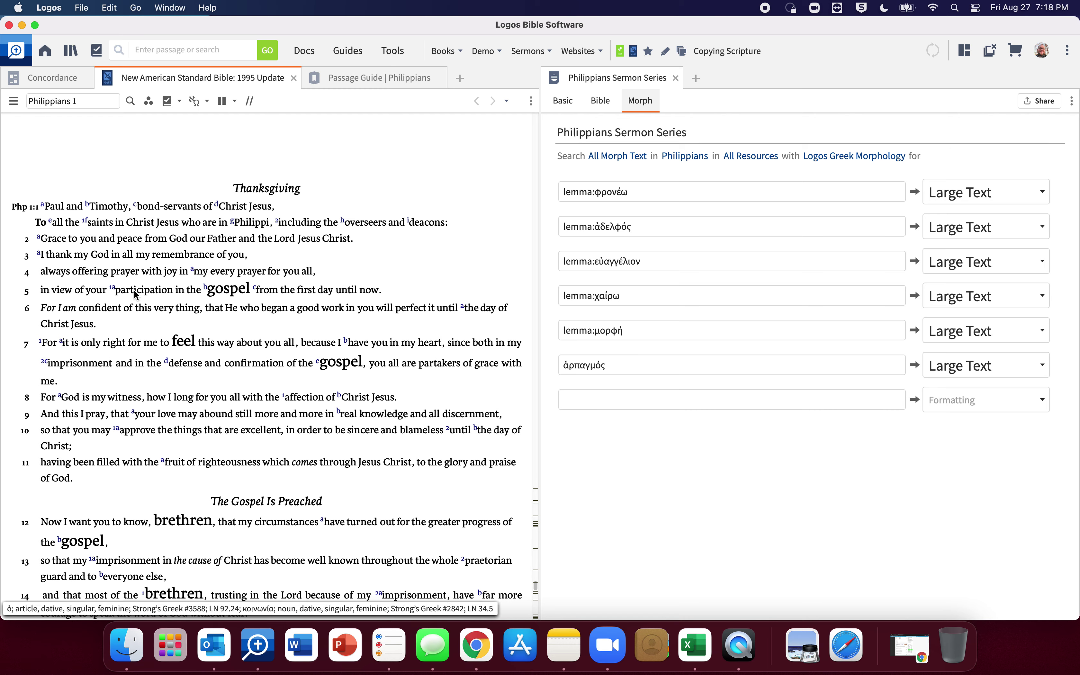
# Turn off the Philippians Sermon Series visual filter in the NASB95 Bible.
pyautogui.click(148, 102)
pyautogui.scroll(-5, 223, 245)
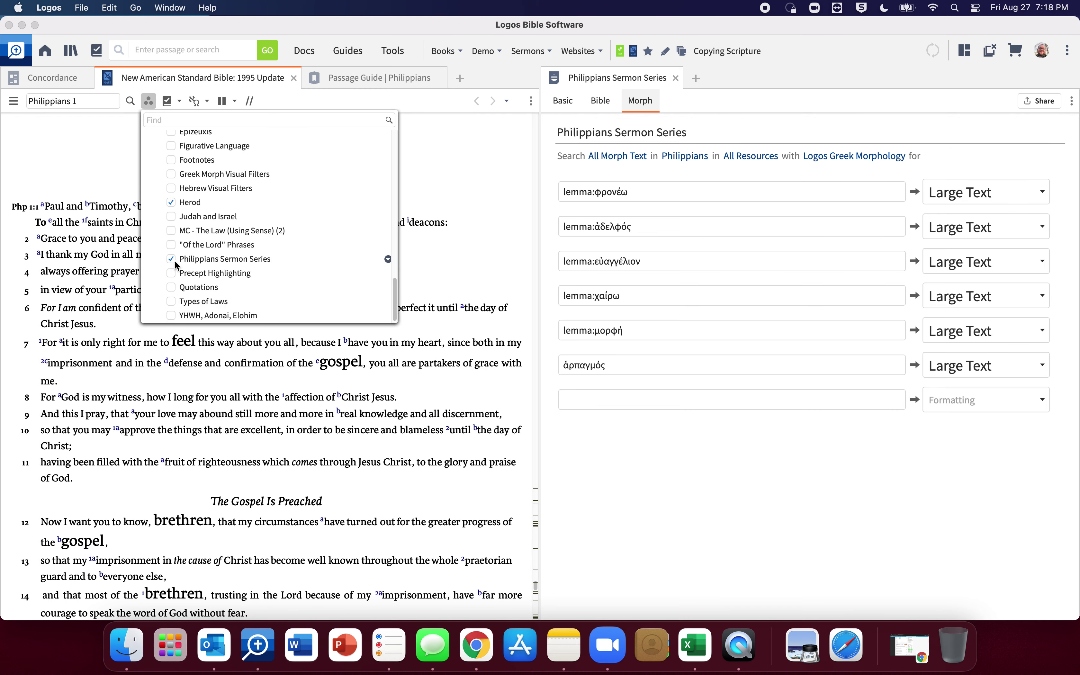
pyautogui.click(172, 258)
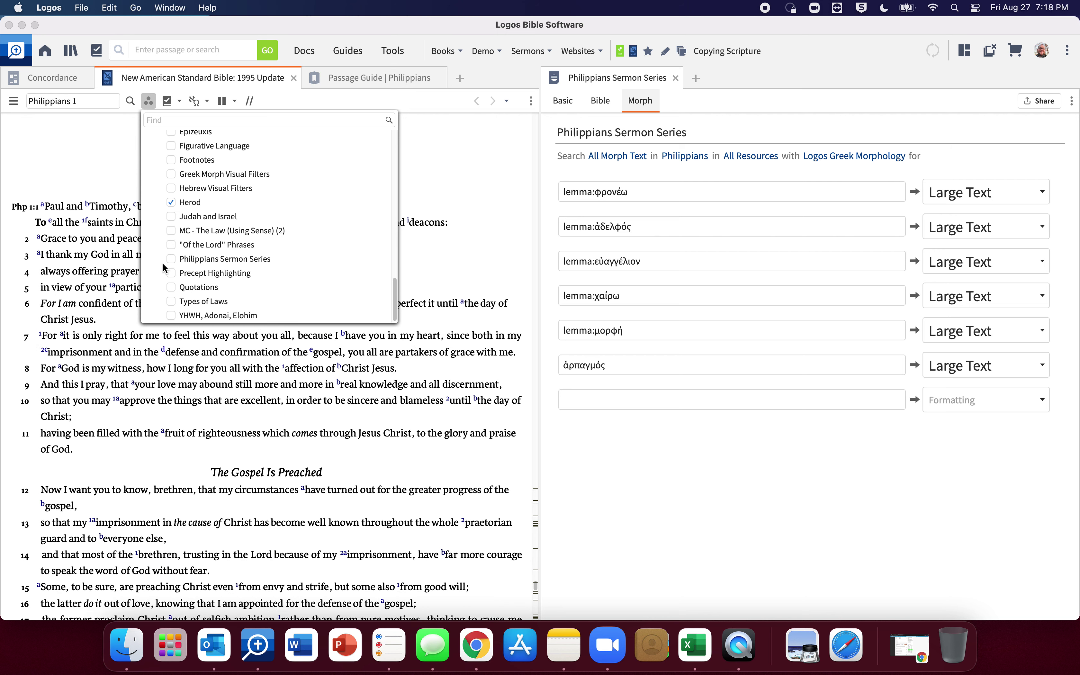
# Turn on the Philippians Sermon Series visual filter in the NASB95 and review its formatting through Philippians 1.
pyautogui.click(172, 258)
pyautogui.click(42, 169)
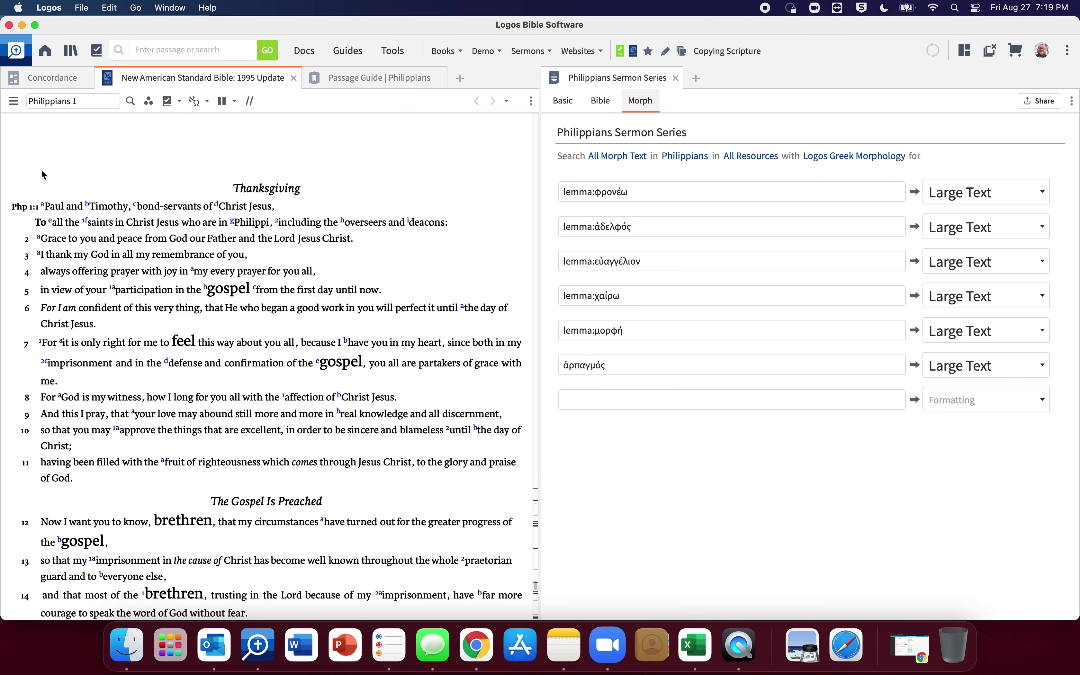
pyautogui.scroll(-5, 143, 330)
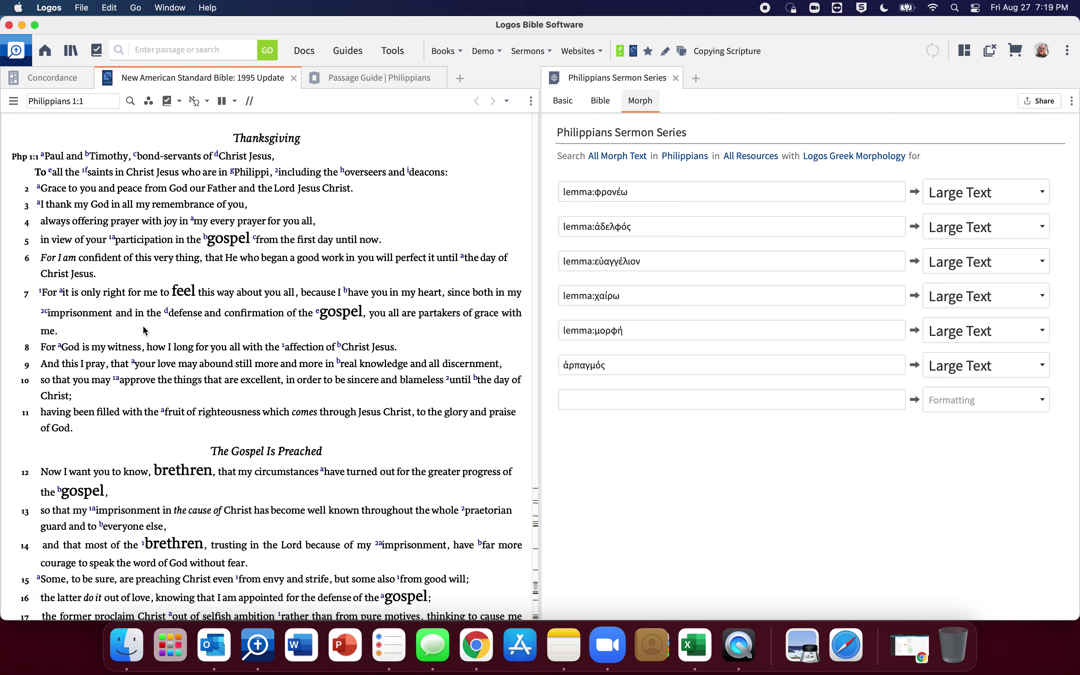
pyautogui.scroll(-7, 143, 330)
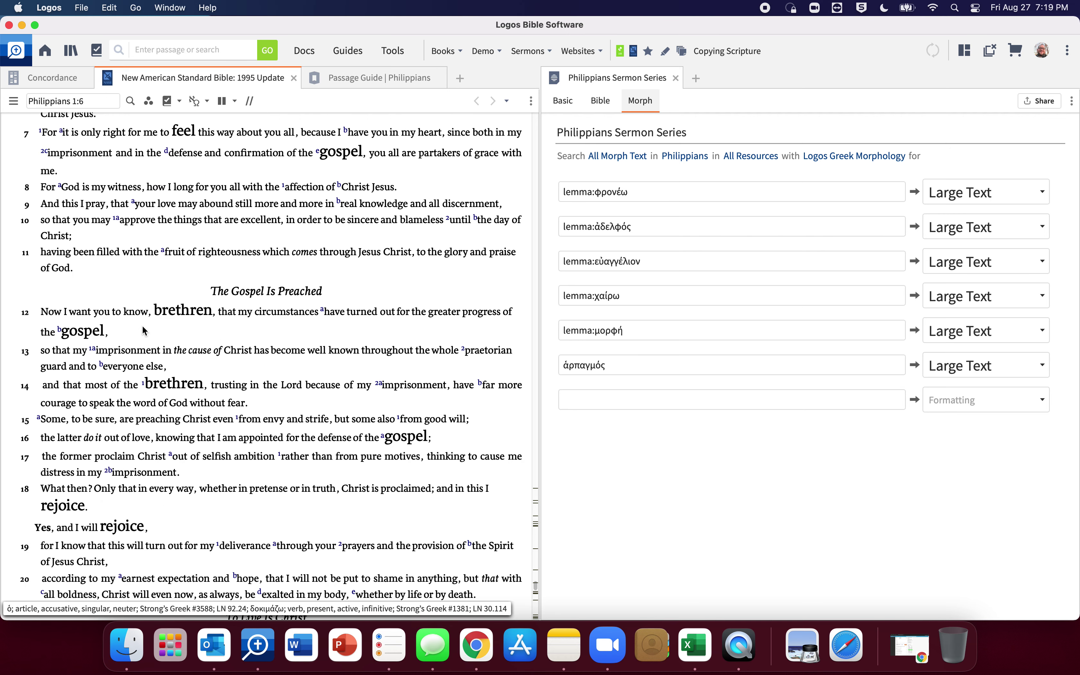
pyautogui.scroll(-3, 143, 330)
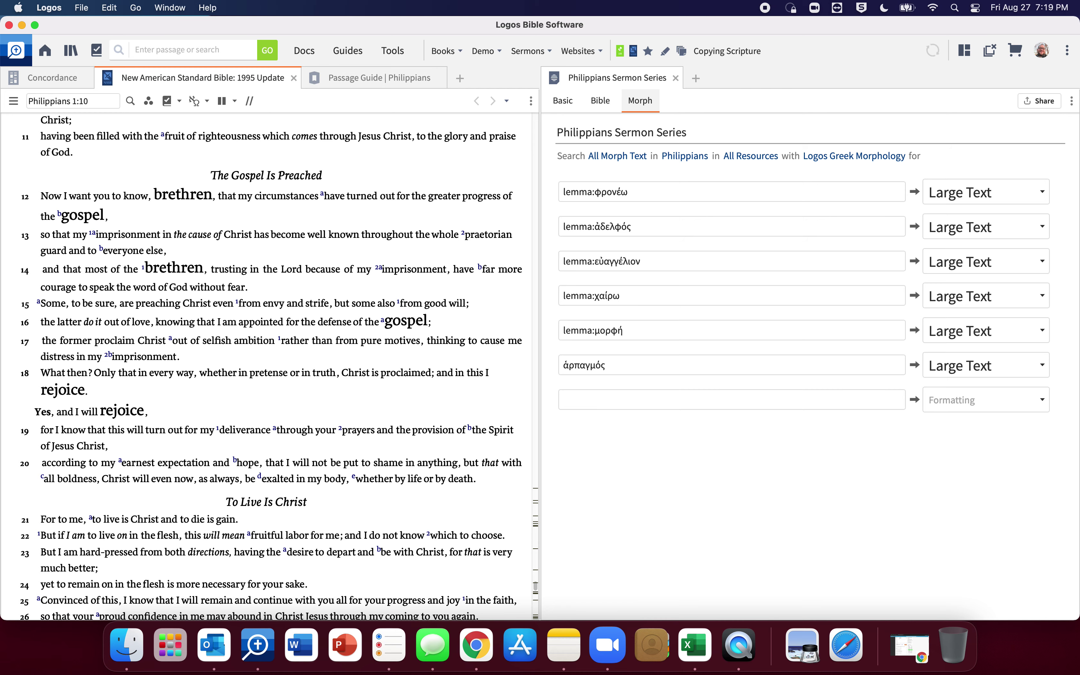
# Revisit the Concordance lemma list and the Passage Guide's important words, and review the filtered NASB95 text from Philippians 1:12 onward.
pyautogui.click(58, 77)
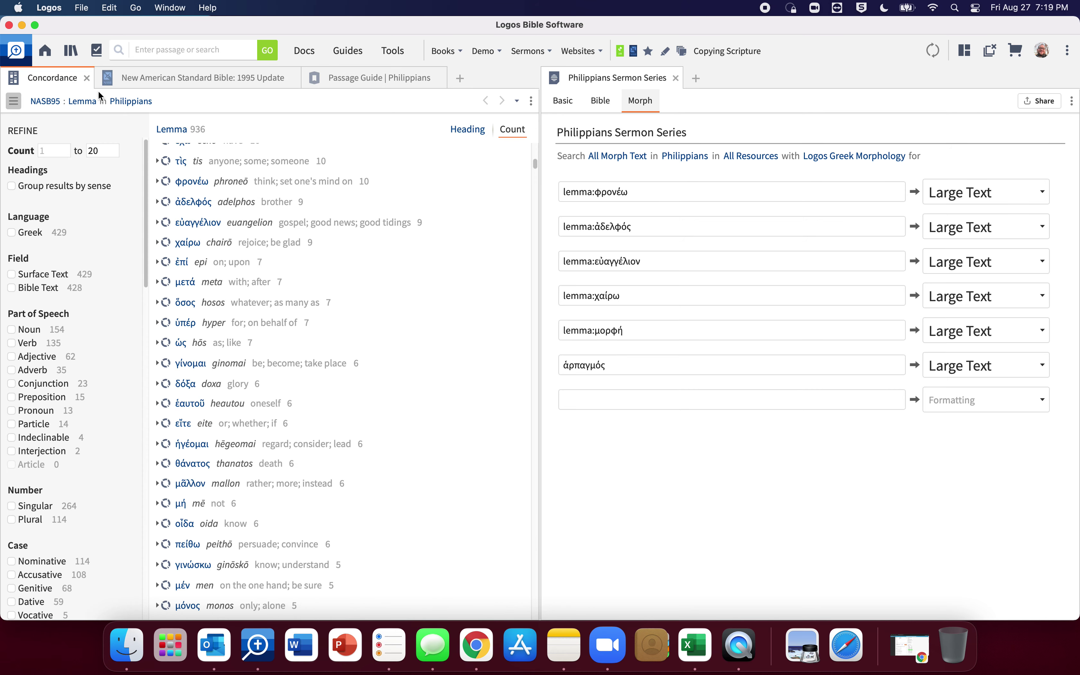
pyautogui.click(316, 79)
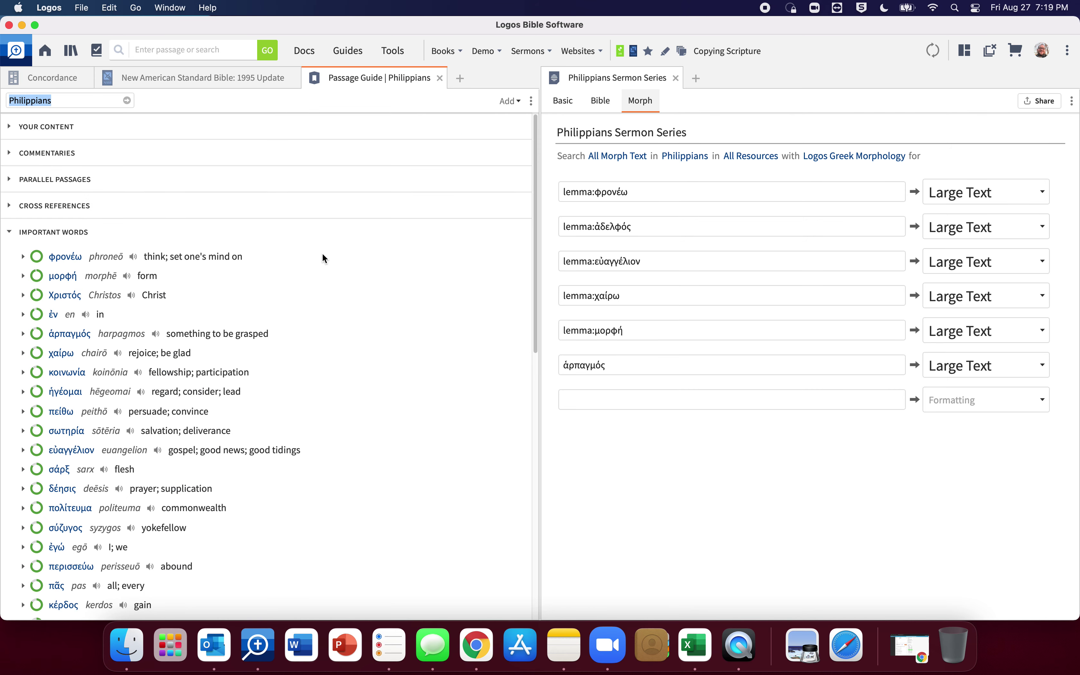
pyautogui.click(203, 78)
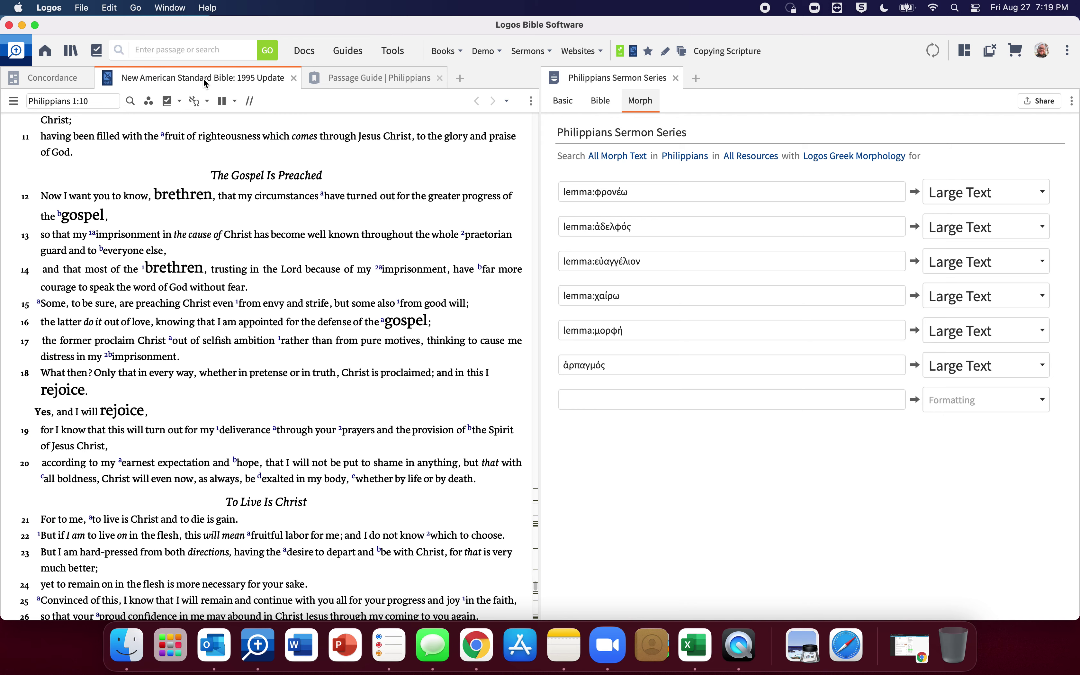
pyautogui.scroll(-3, 265, 317)
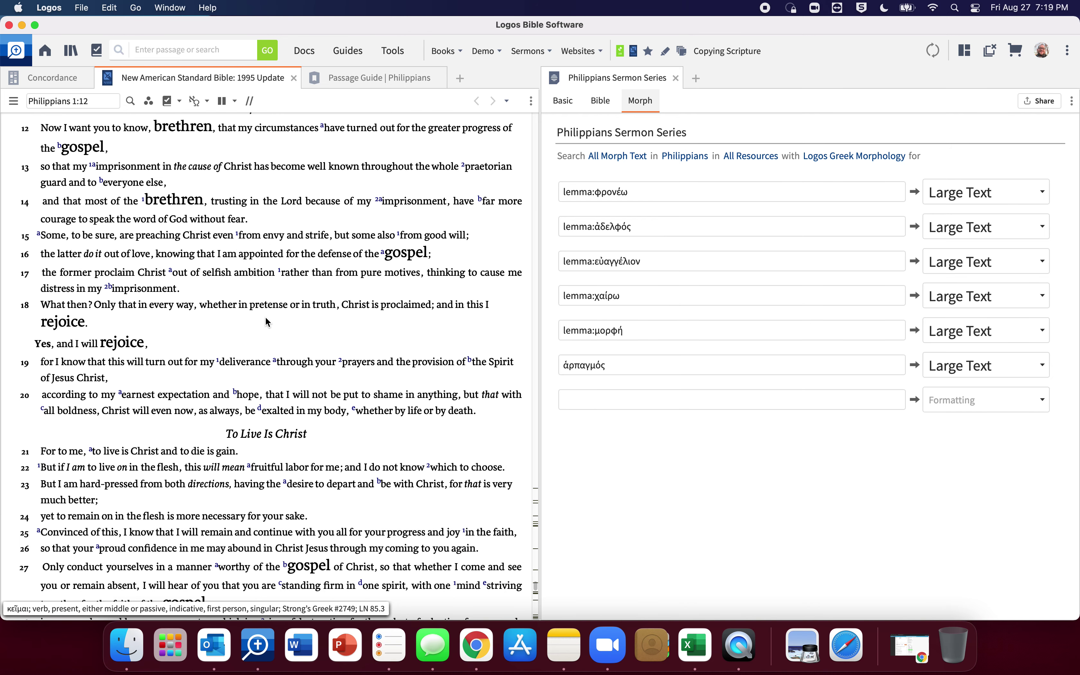